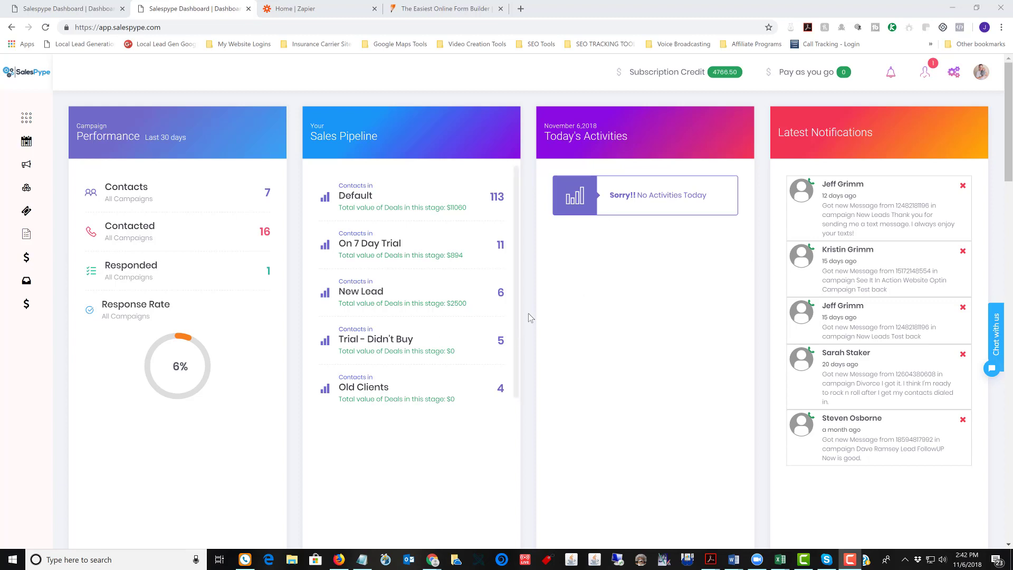
- Open the Stop Renting (JotForm) campaign for editing, connect it to Zapier, and accept the Salespype invite
{"action": "scroll", "coordinate": [526, 297], "scroll_direction": "down", "scroll_amount": 3}
{"action": "scroll", "coordinate": [528, 298], "scroll_direction": "down", "scroll_amount": 3}
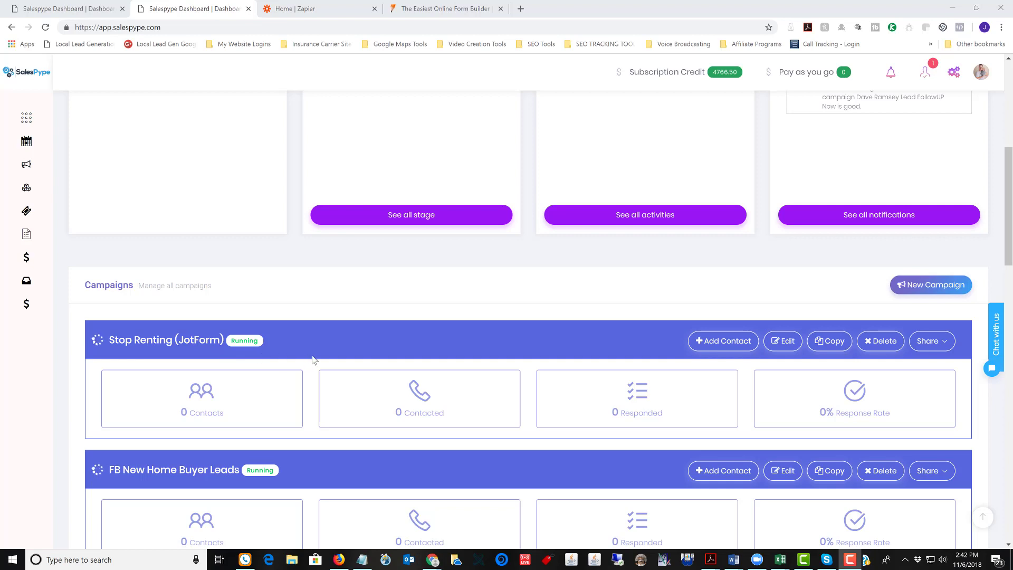
{"action": "left_click", "coordinate": [786, 340]}
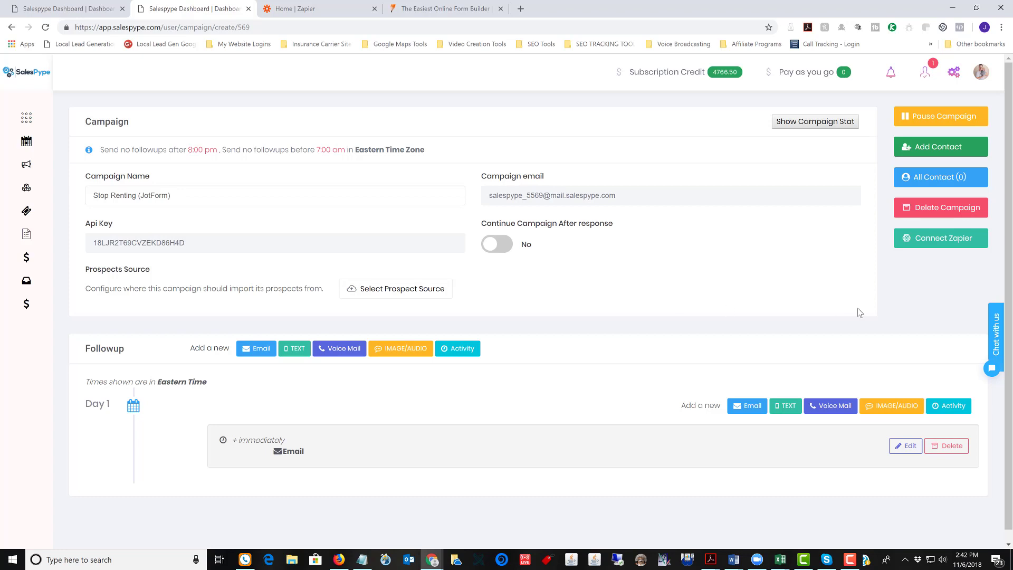
{"action": "left_click", "coordinate": [947, 248]}
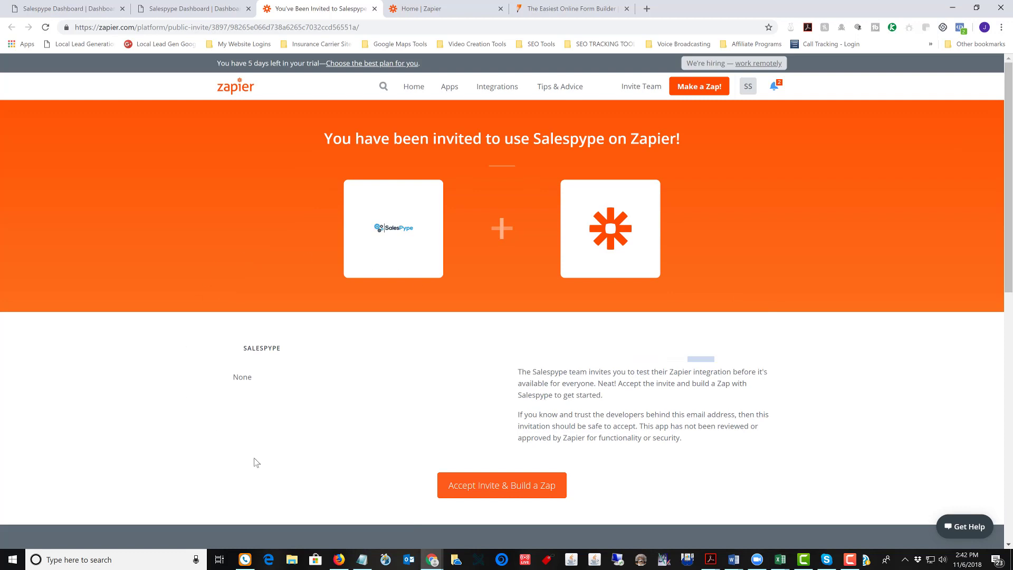
{"action": "left_click", "coordinate": [498, 486]}
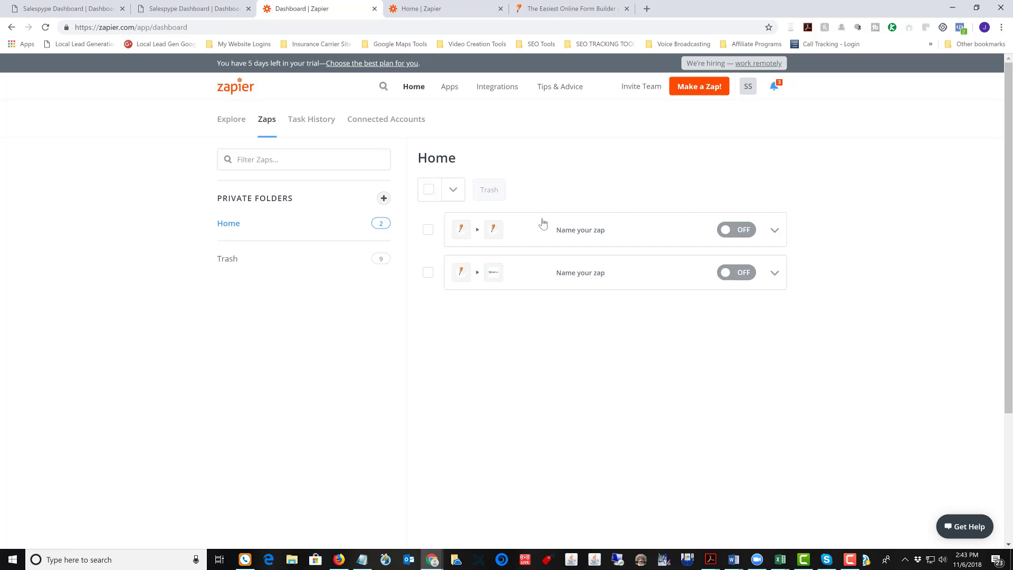
- Make a new Zap with JotForm as the trigger app and New Submission as the trigger
{"action": "left_click", "coordinate": [699, 94]}
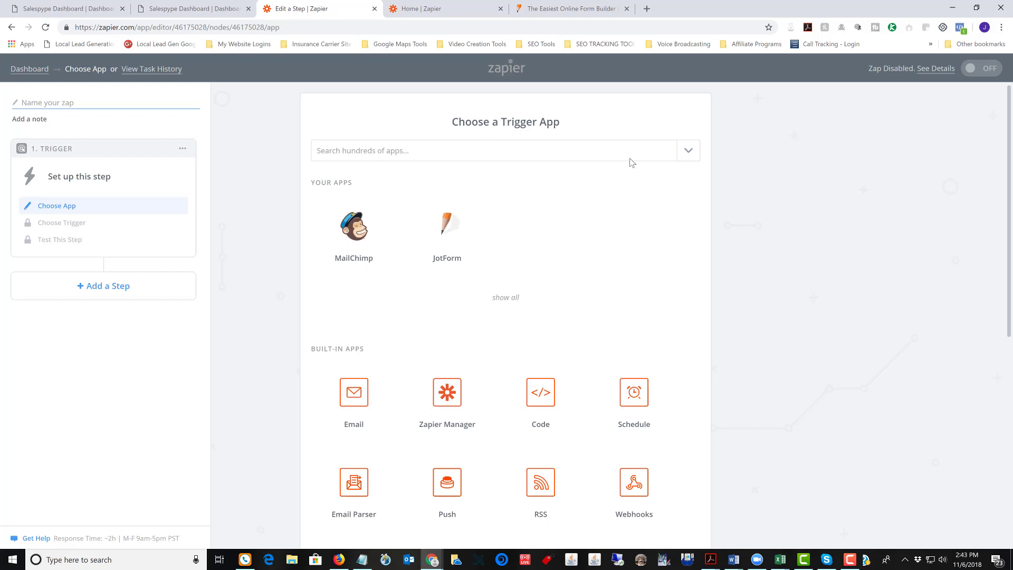
{"action": "left_click", "coordinate": [445, 228]}
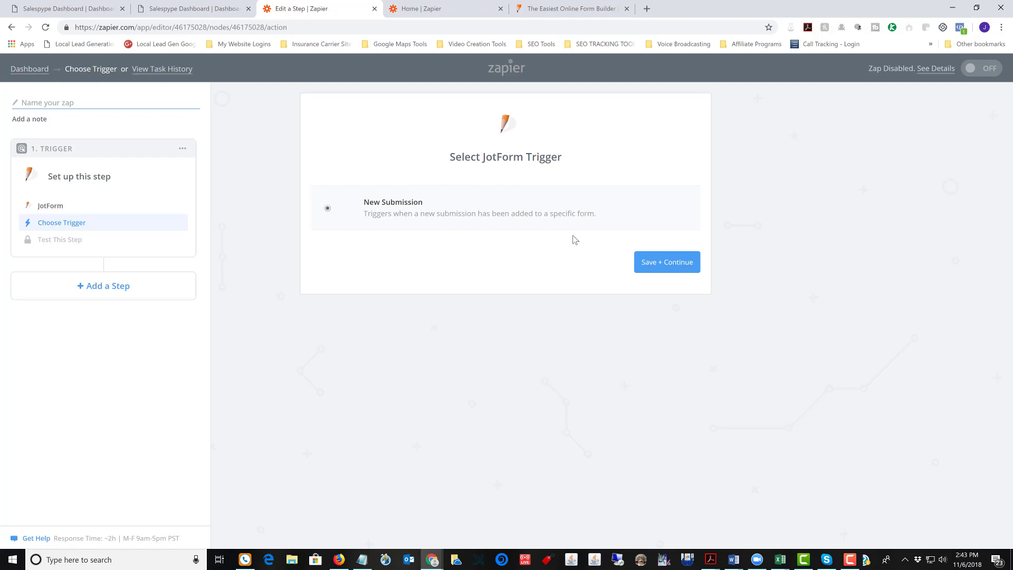
{"action": "left_click", "coordinate": [681, 264]}
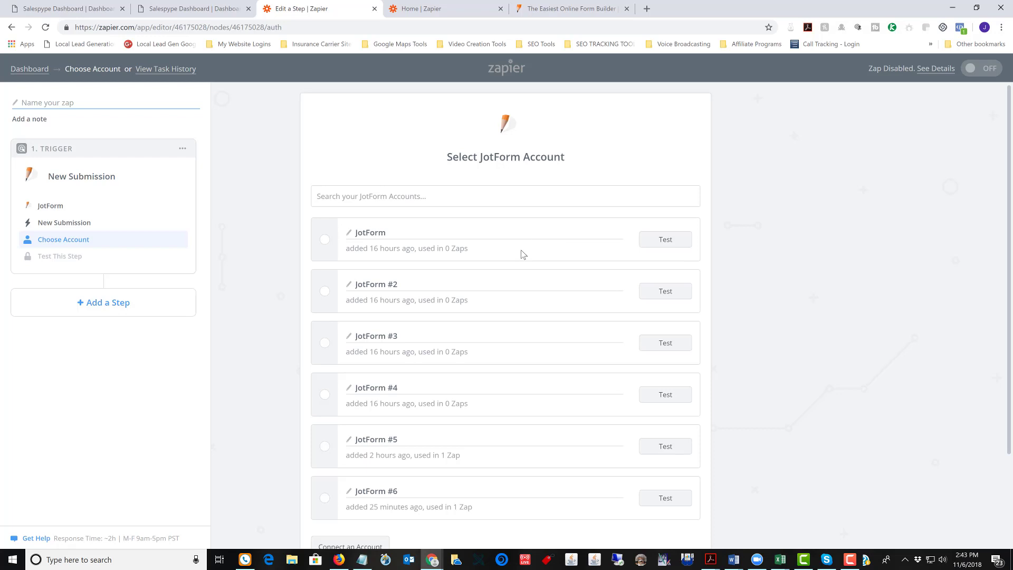
- Connect a new JotForm account for the trigger, keeping both optional settings at No, and allow Zapier access
{"action": "scroll", "coordinate": [522, 254], "scroll_direction": "down", "scroll_amount": 3}
{"action": "scroll", "coordinate": [520, 254], "scroll_direction": "up", "scroll_amount": 3}
{"action": "scroll", "coordinate": [584, 285], "scroll_direction": "down", "scroll_amount": 1}
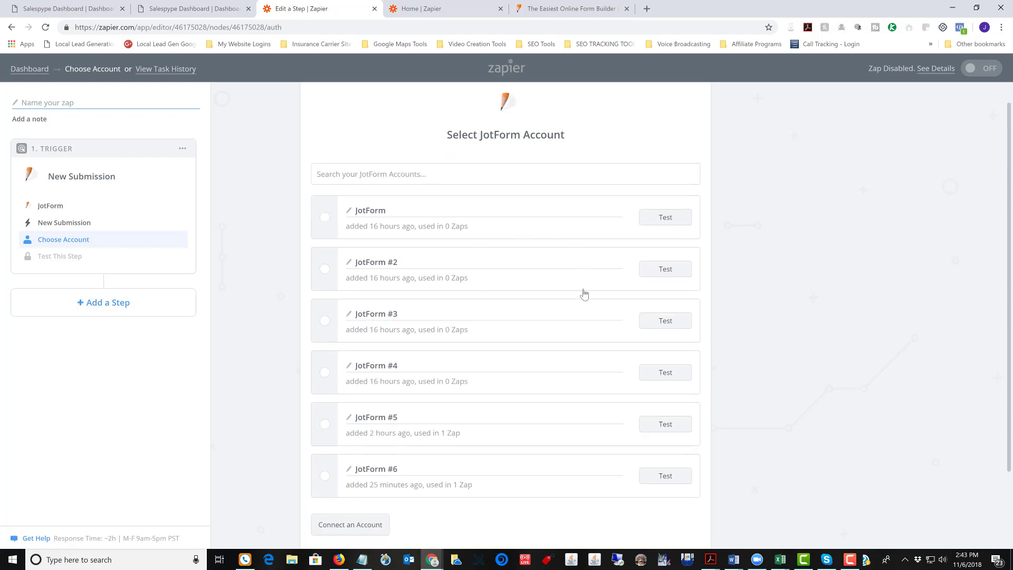
{"action": "scroll", "coordinate": [584, 294], "scroll_direction": "down", "scroll_amount": 2}
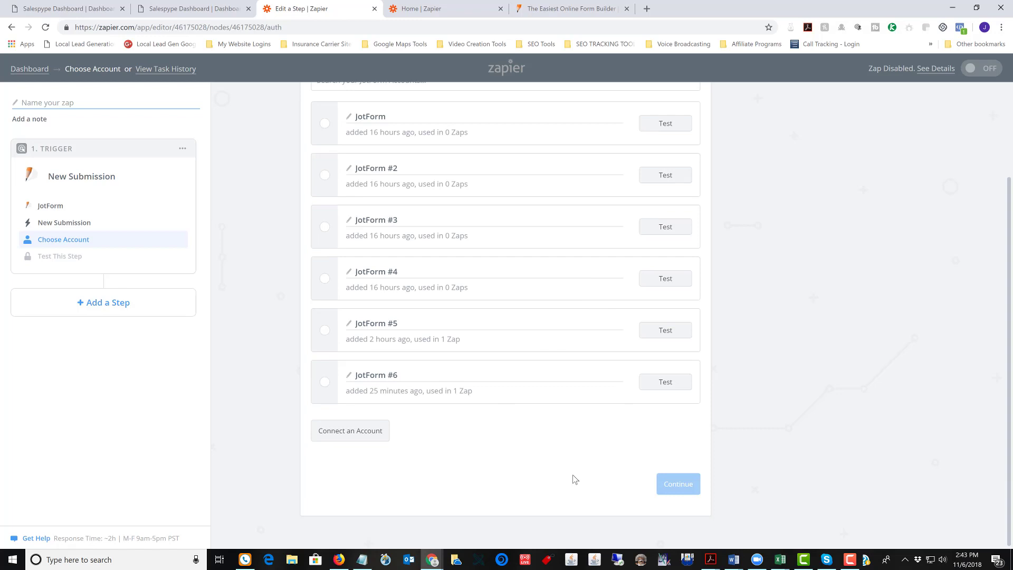
{"action": "left_click", "coordinate": [350, 431]}
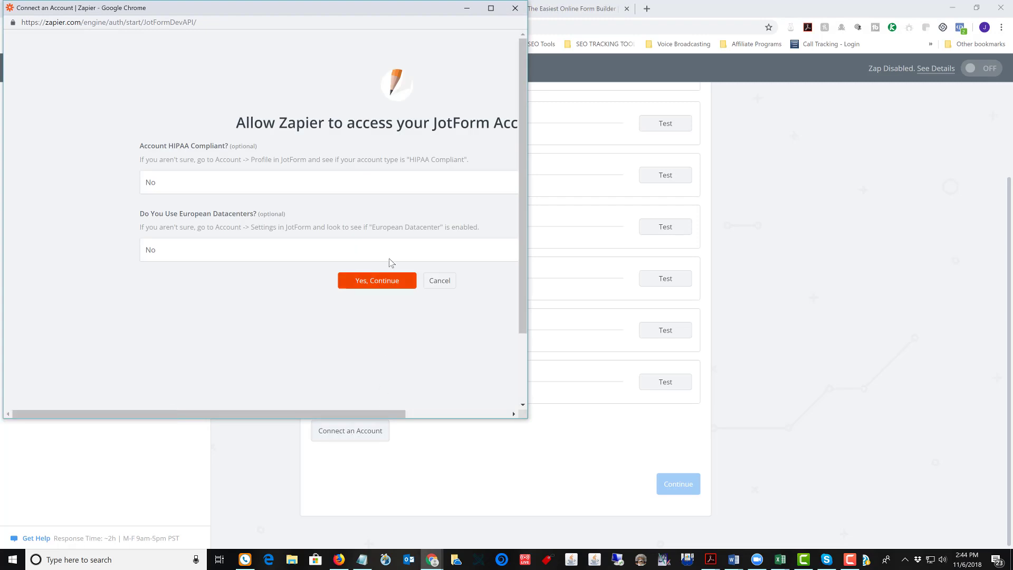
{"action": "left_click_drag", "start_coordinate": [371, 417], "coordinate": [448, 415]}
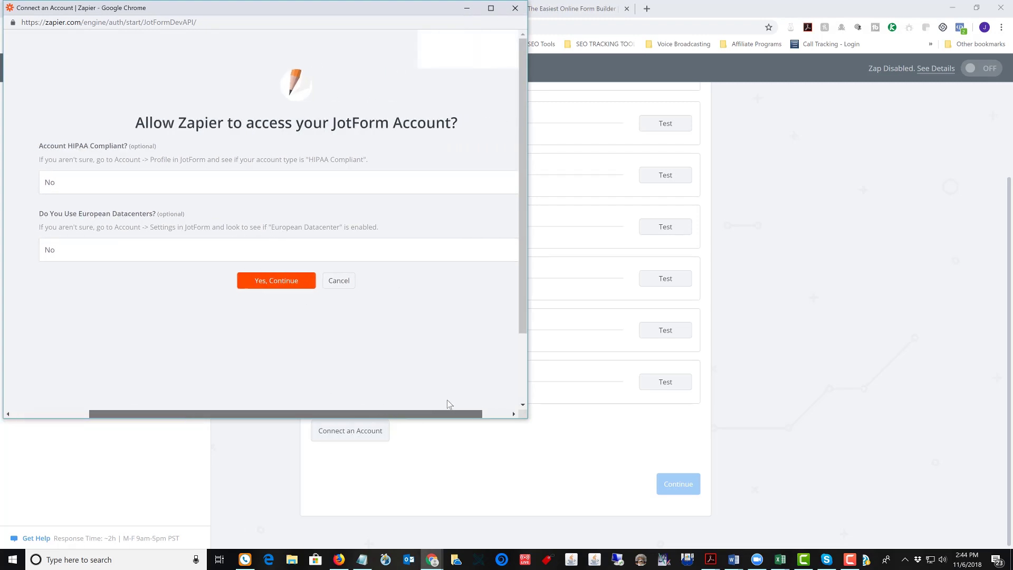
{"action": "left_click", "coordinate": [275, 285]}
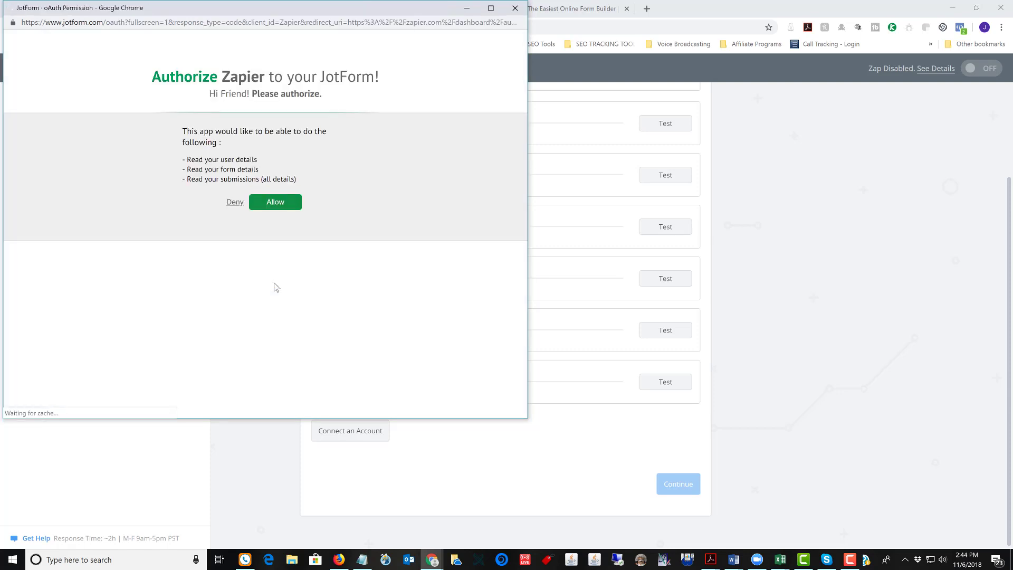
{"action": "left_click", "coordinate": [275, 202]}
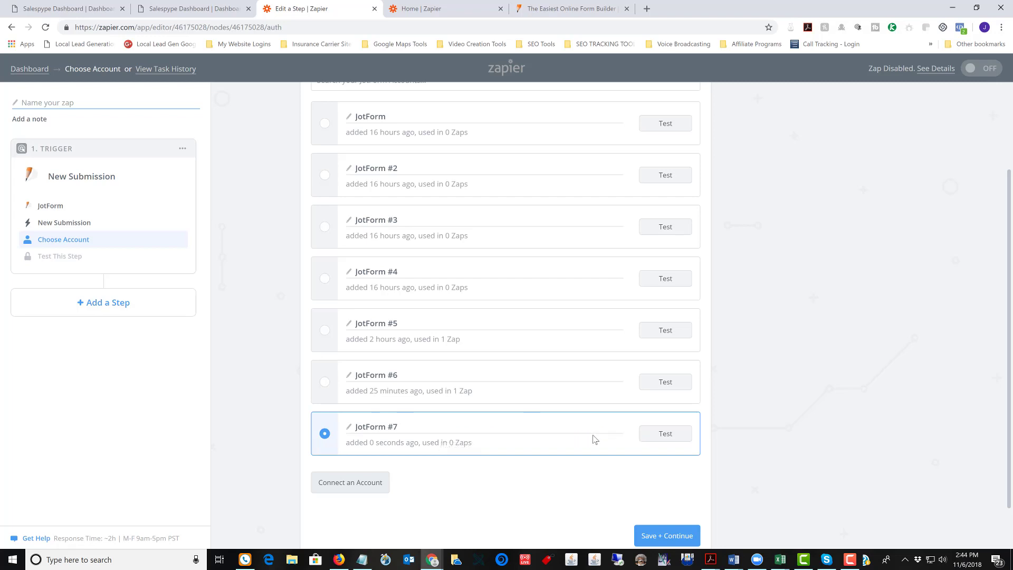
- Test the newly connected JotForm account and save it as the trigger's account
{"action": "left_click", "coordinate": [664, 437]}
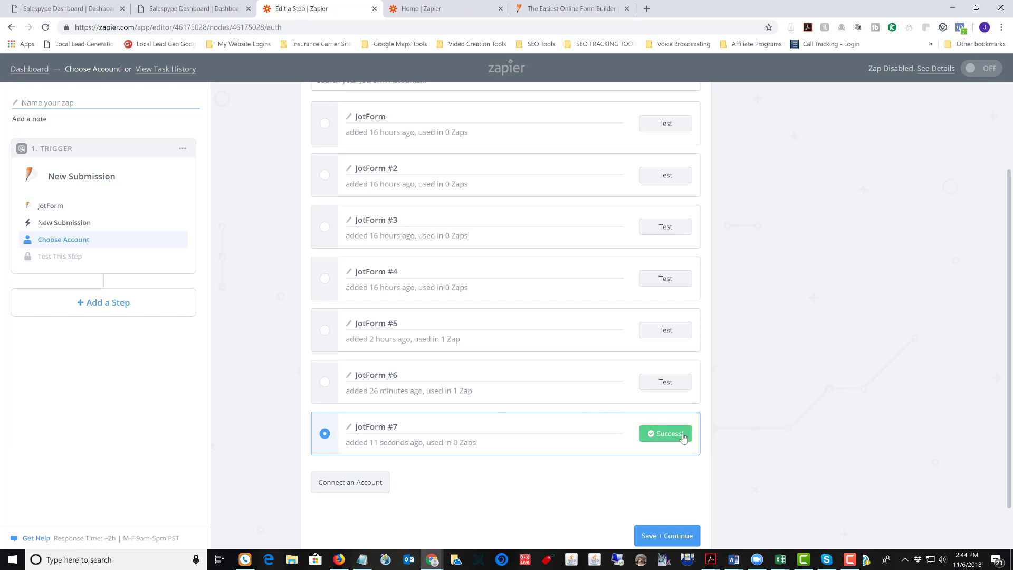
{"action": "scroll", "coordinate": [590, 435], "scroll_direction": "down", "scroll_amount": 1}
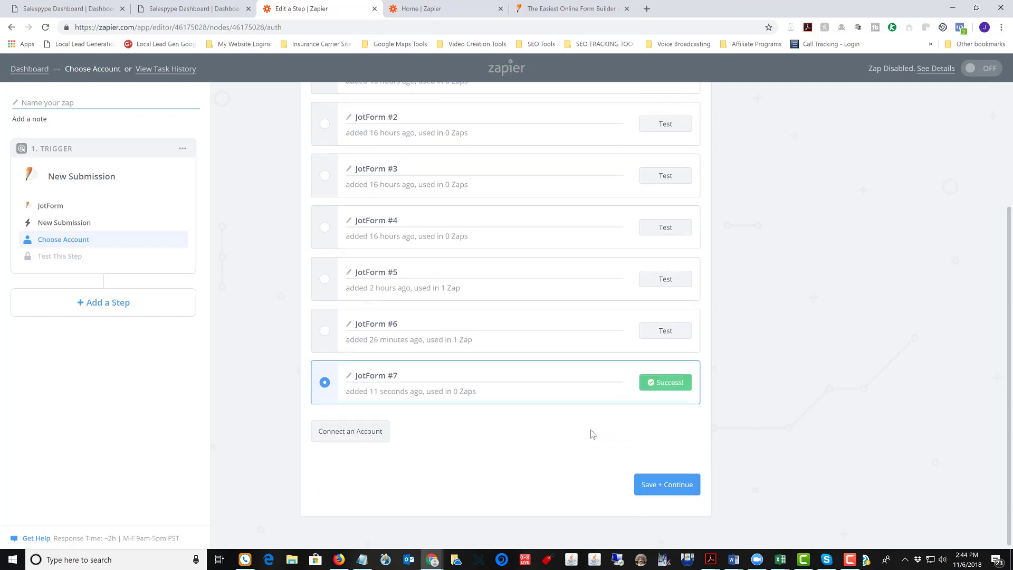
{"action": "left_click", "coordinate": [672, 484]}
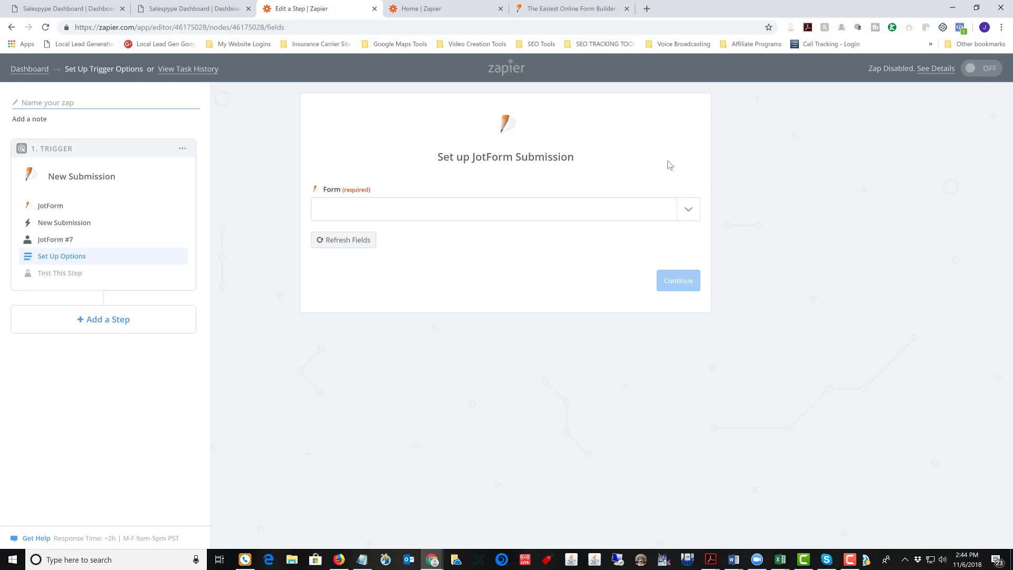
- Set the trigger's form to STOP RENTING! and continue to the trigger test
{"action": "left_click", "coordinate": [684, 214]}
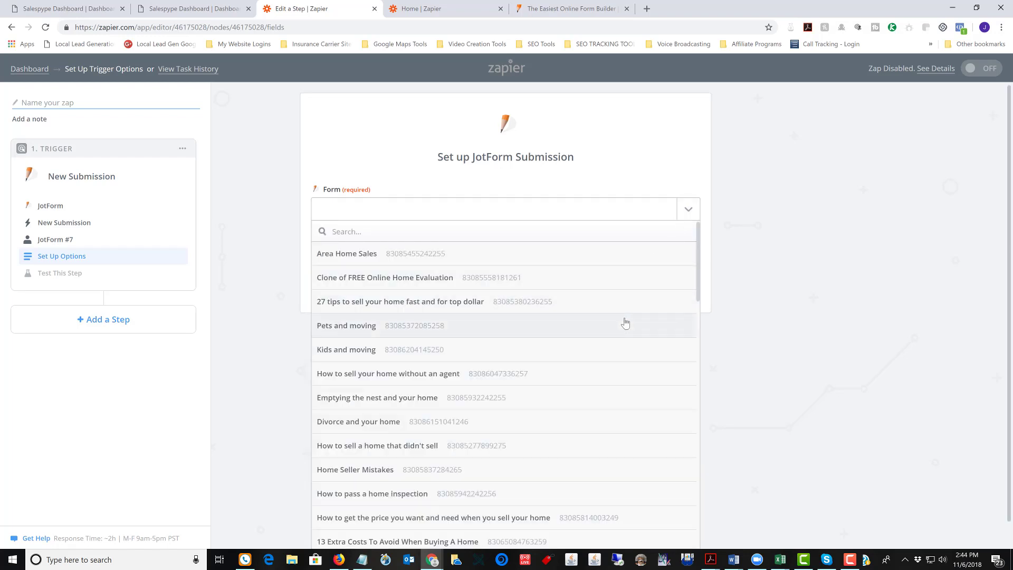
{"action": "scroll", "coordinate": [625, 323], "scroll_direction": "down", "scroll_amount": 7}
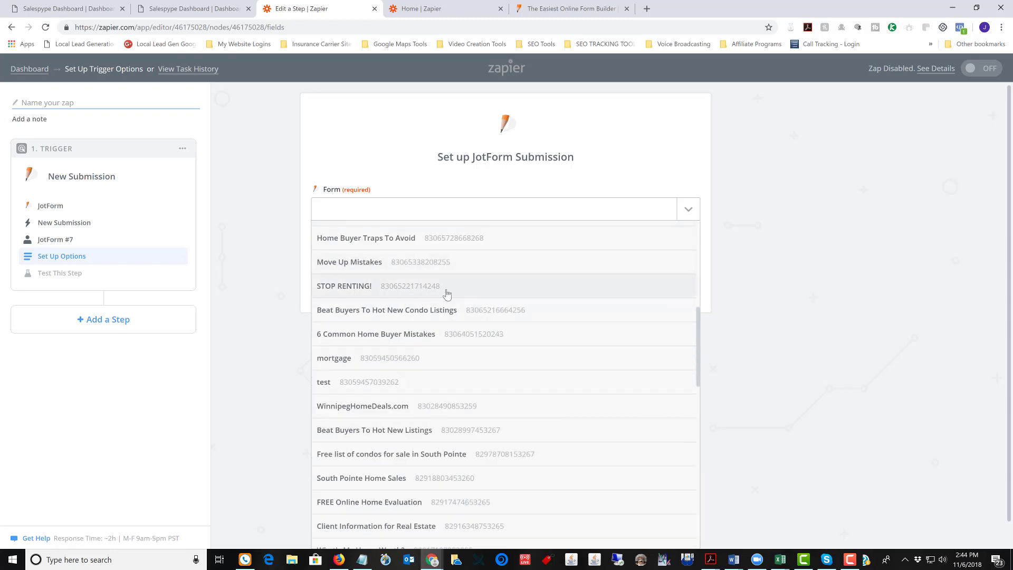
{"action": "left_click", "coordinate": [418, 288]}
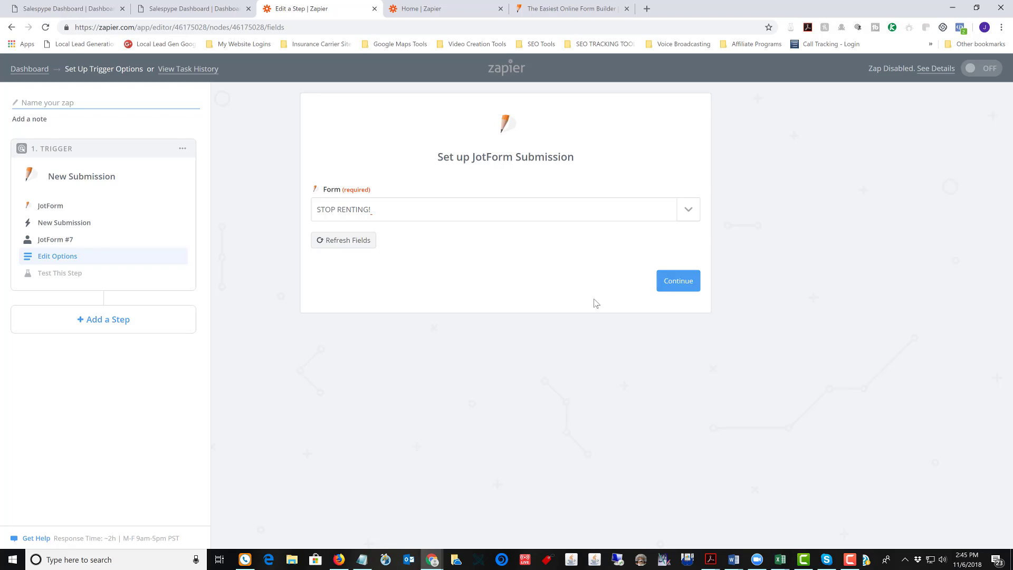
{"action": "left_click", "coordinate": [678, 281]}
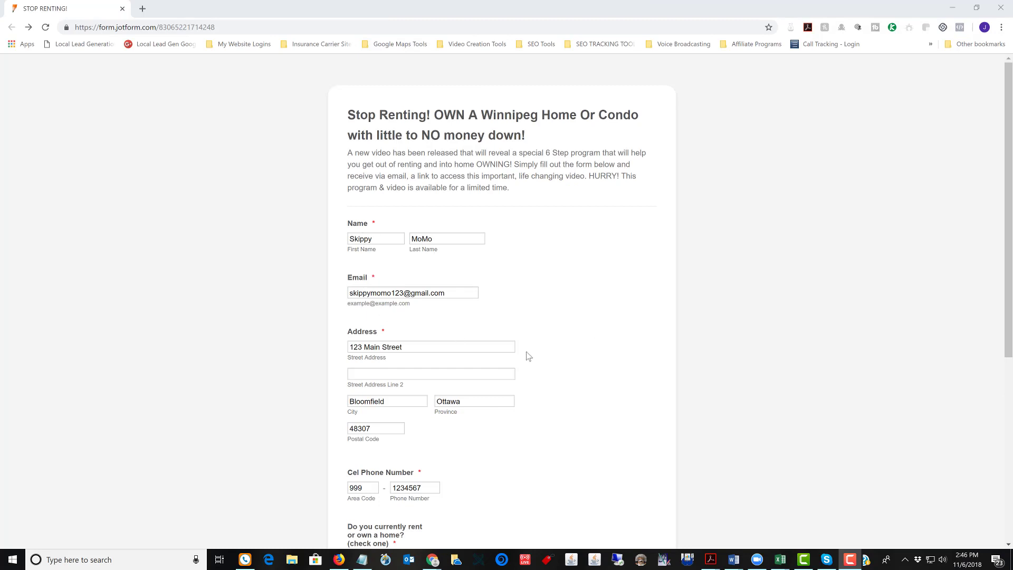
- Submit the filled-in STOP RENTING! form as a test entry and return to the Zap editor
{"action": "scroll", "coordinate": [526, 353], "scroll_direction": "down", "scroll_amount": 3}
{"action": "scroll", "coordinate": [527, 355], "scroll_direction": "down", "scroll_amount": 3}
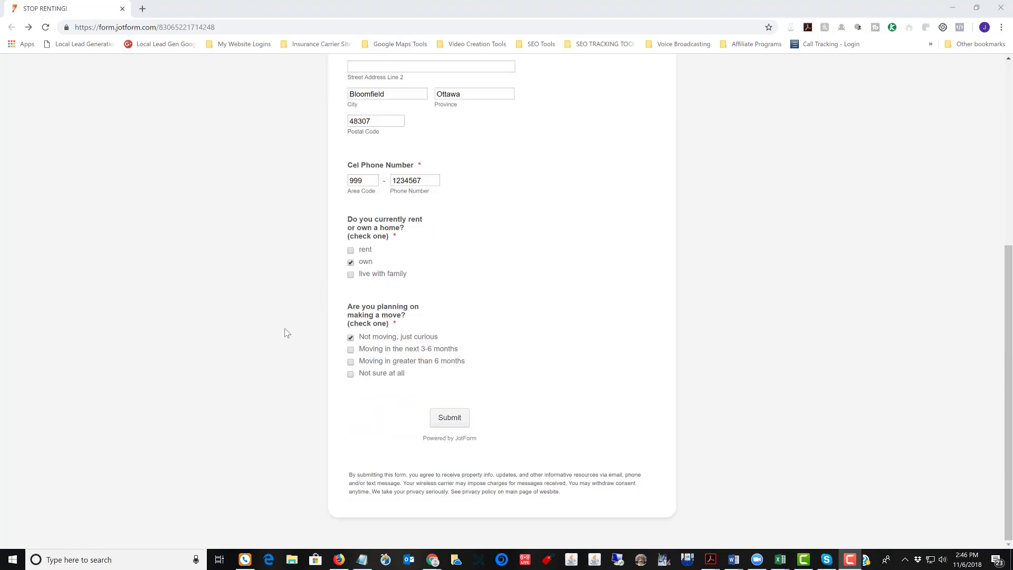
{"action": "left_click", "coordinate": [451, 422]}
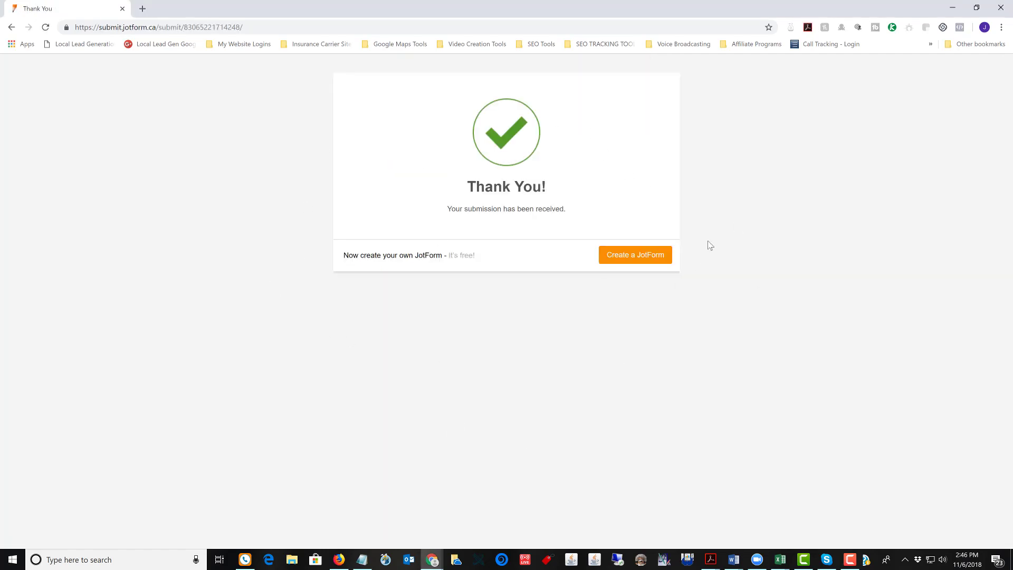
{"action": "left_click", "coordinate": [953, 10]}
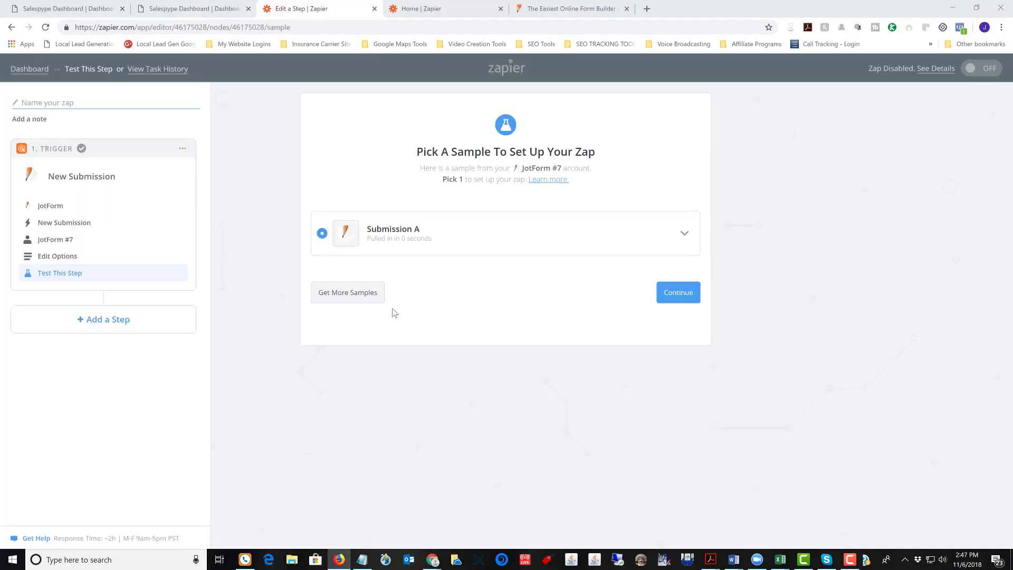
- Get more trigger samples, review the fields of Submission A, and continue with it as the Zap's sample
{"action": "left_click", "coordinate": [345, 293]}
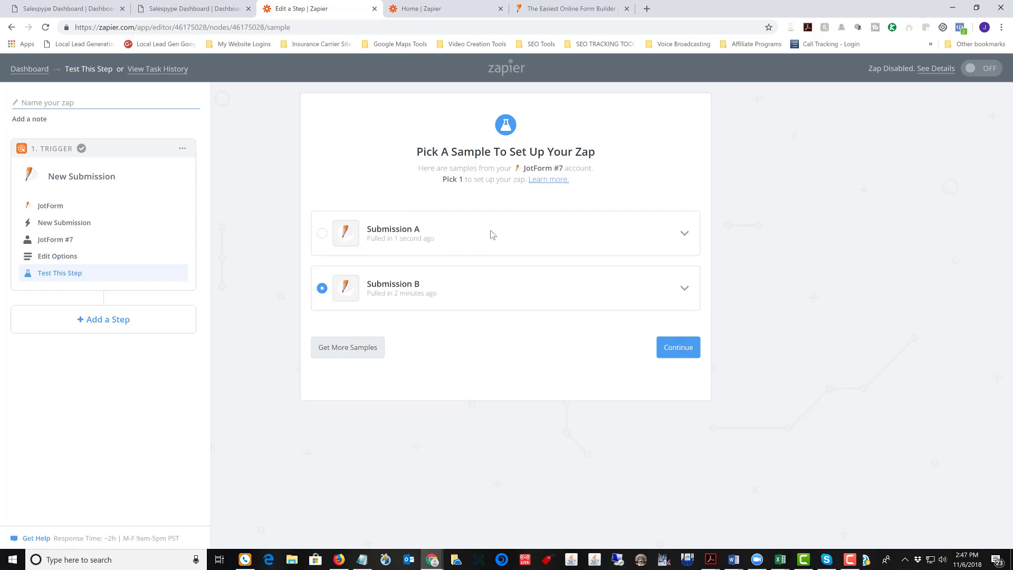
{"action": "left_click", "coordinate": [323, 234]}
{"action": "left_click", "coordinate": [684, 235]}
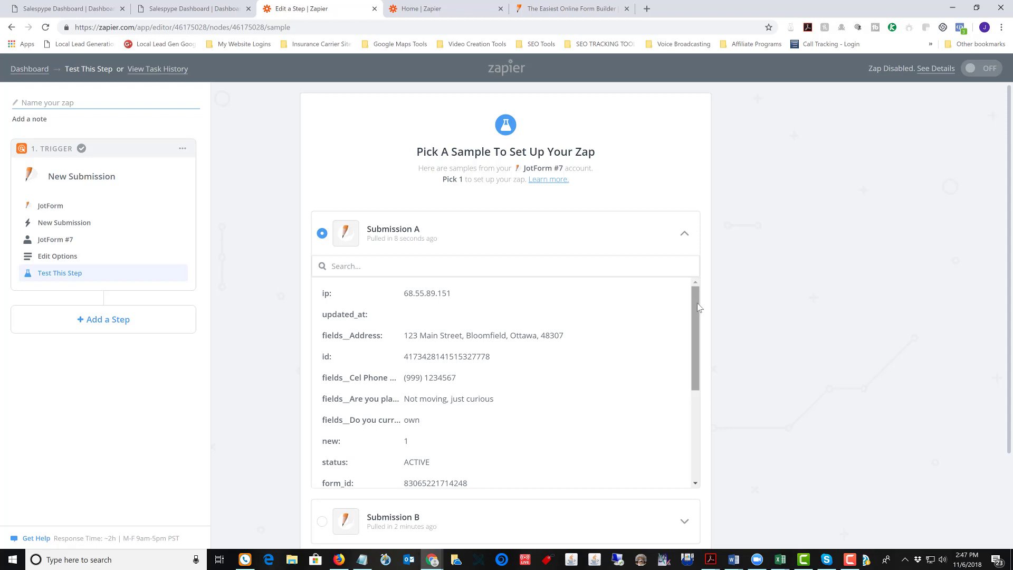
{"action": "left_click_drag", "start_coordinate": [696, 303], "coordinate": [696, 333]}
{"action": "left_click", "coordinate": [686, 234]}
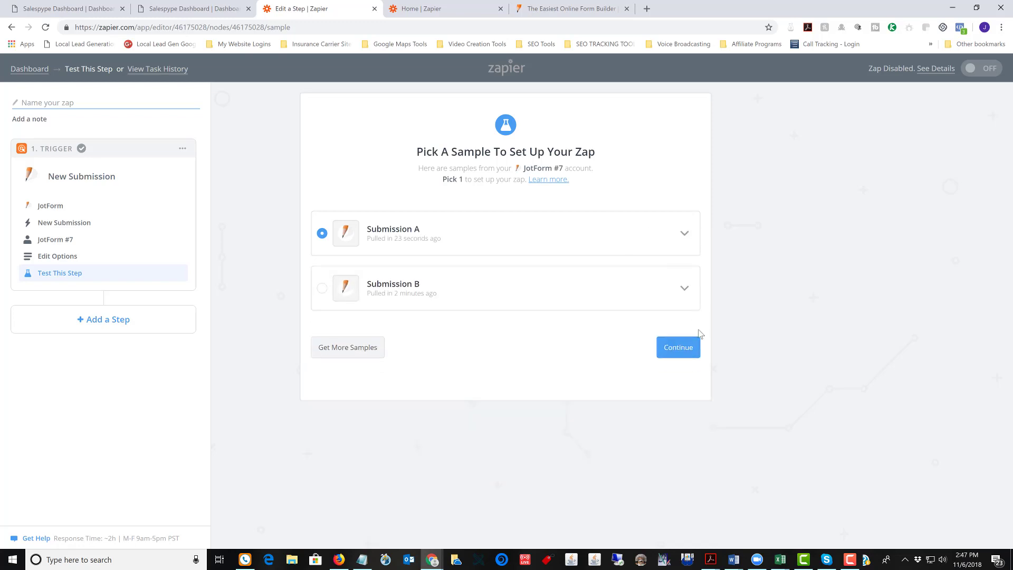
{"action": "left_click", "coordinate": [680, 346]}
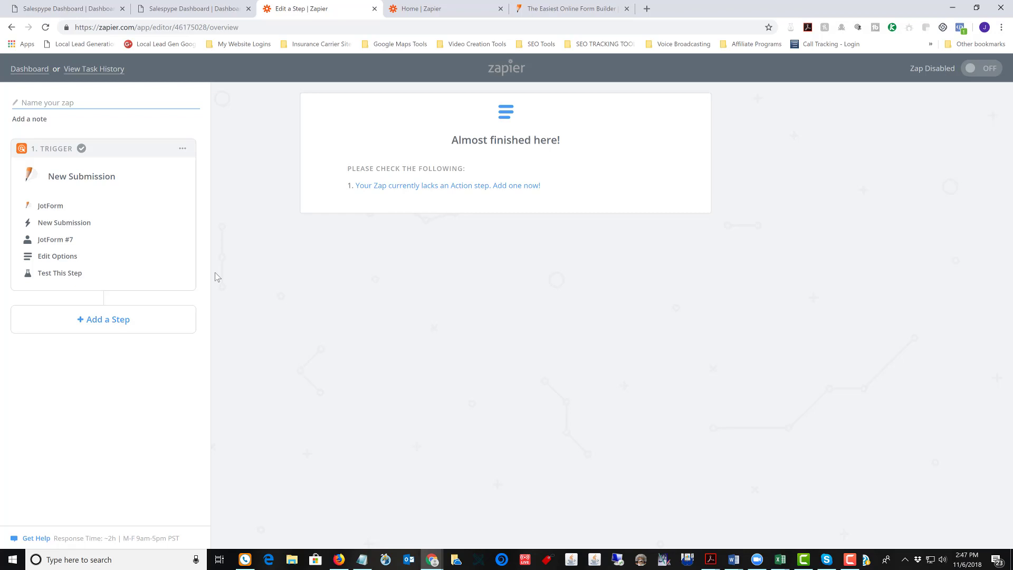
- Add an action step using the Salespype (1.1.0) app with the Create Contact action
{"action": "left_click", "coordinate": [505, 187]}
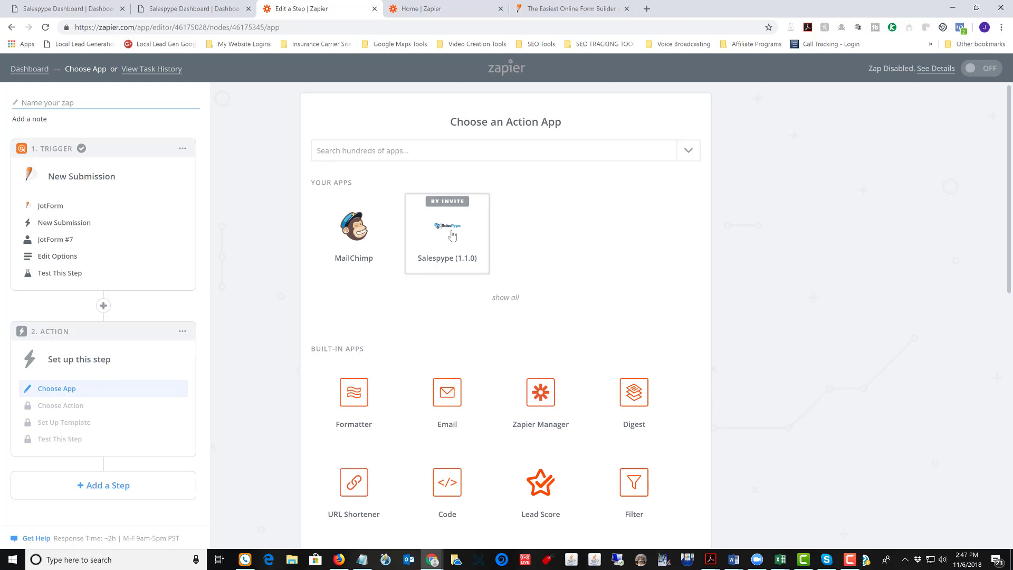
{"action": "left_click", "coordinate": [418, 155]}
{"action": "type", "text": "salespype"}
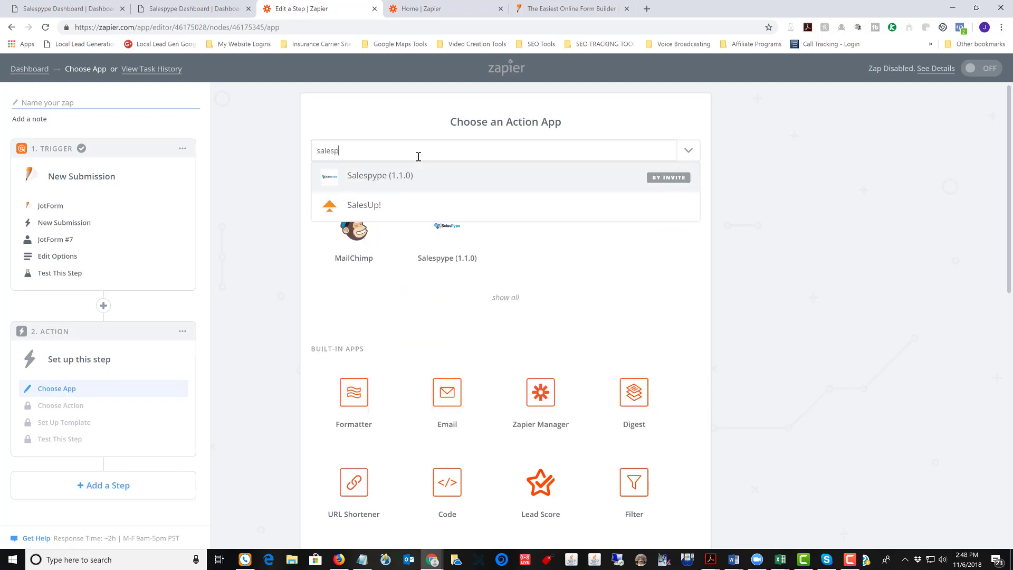
{"action": "left_click", "coordinate": [392, 176]}
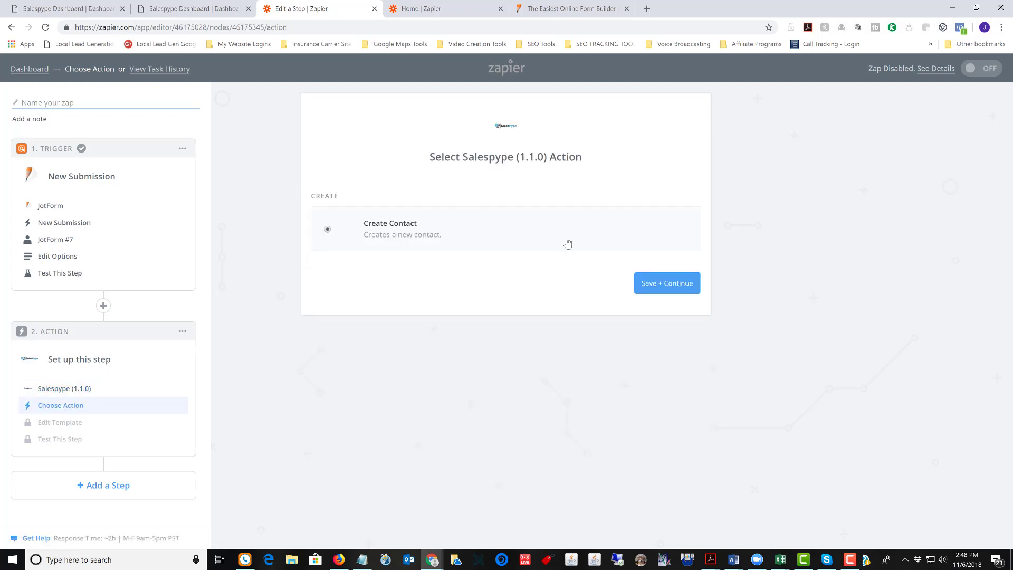
{"action": "left_click", "coordinate": [666, 285]}
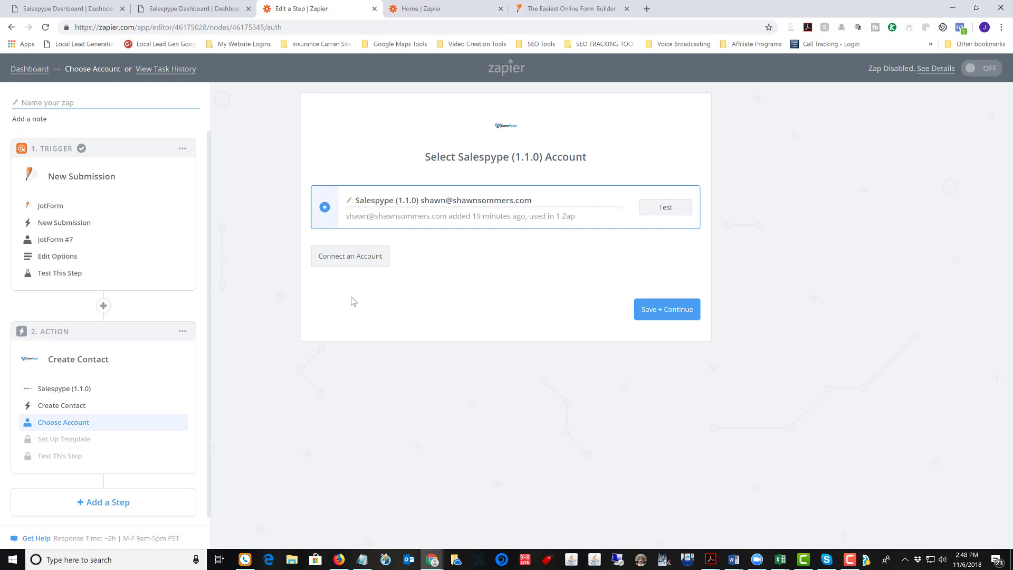
- Connect a new Salespype account to the action by entering the username e-mail and account password
{"action": "left_click", "coordinate": [347, 265]}
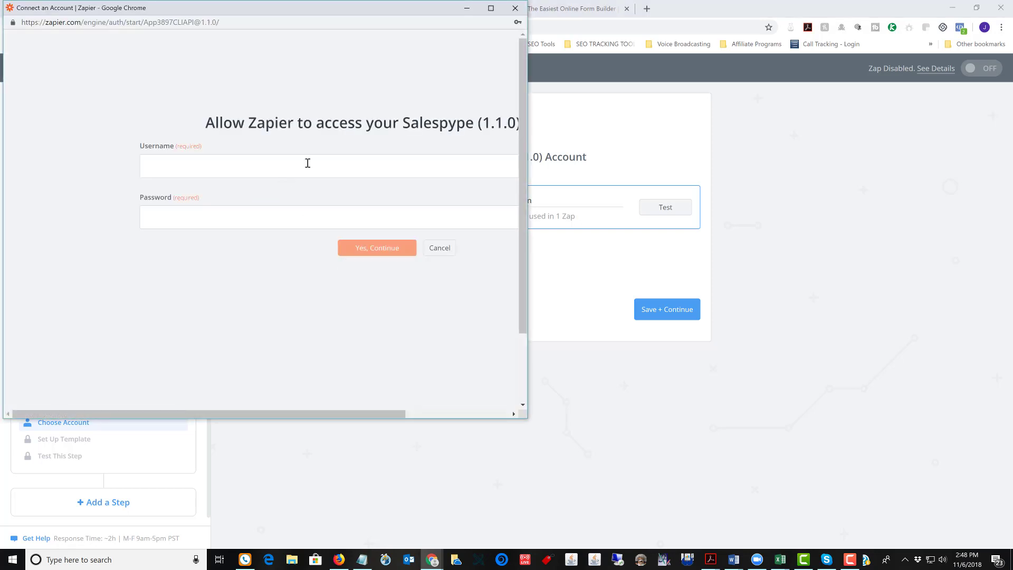
{"action": "left_click_drag", "start_coordinate": [365, 405], "coordinate": [454, 417]}
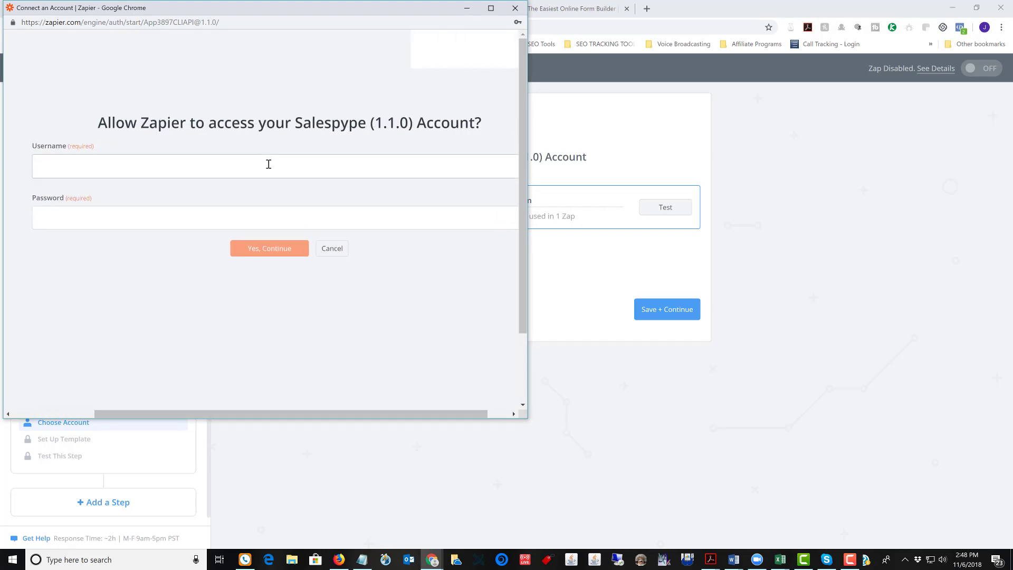
{"action": "type", "text": "lespype.com"}
{"action": "key", "text": "Tab"}
{"action": "type", "text": "*"}
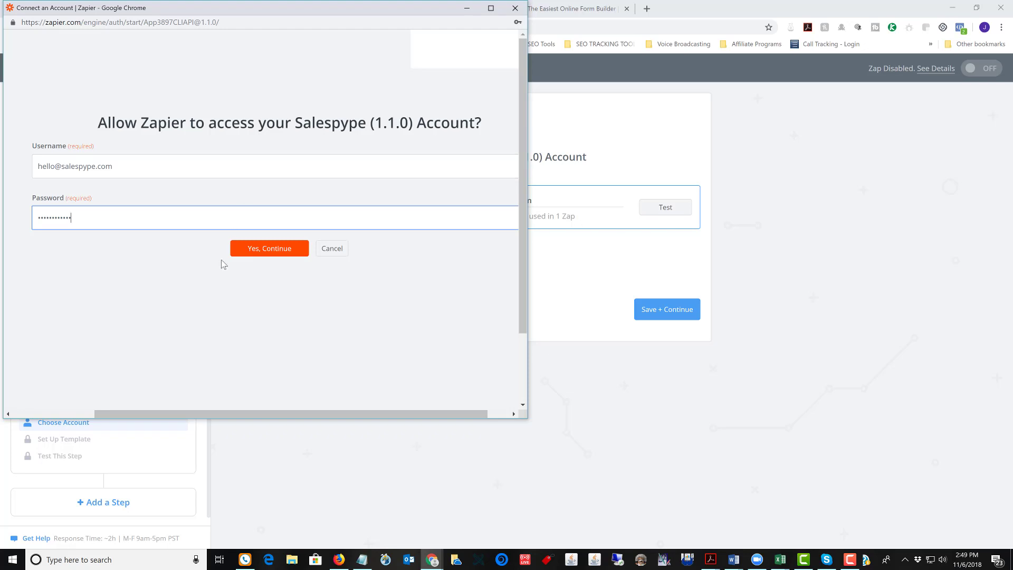
{"action": "left_click", "coordinate": [250, 254]}
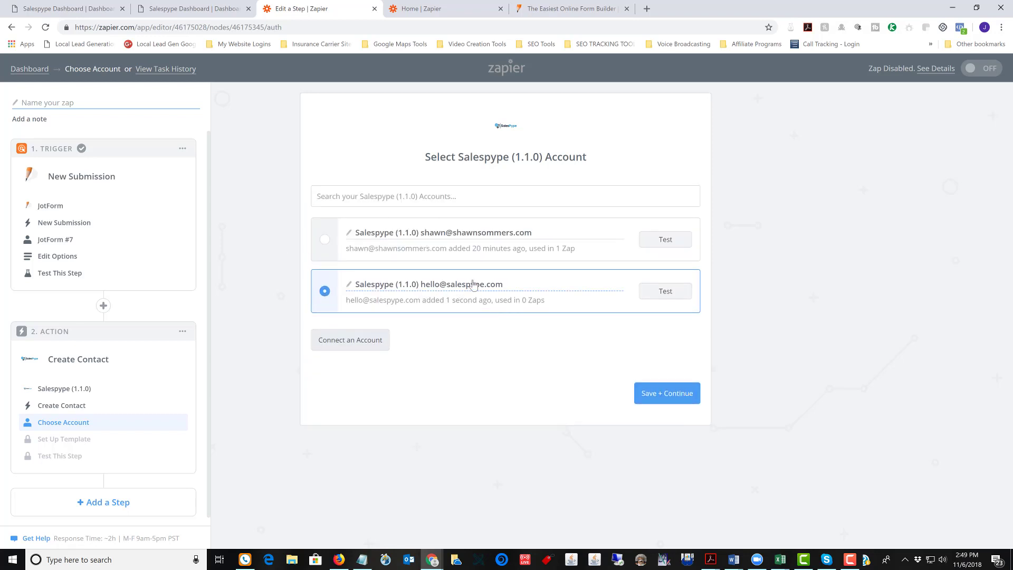
- Test and save the newly connected Salespype account for the action, and set the prospect's campaign to Stop Renting (JotForm)
{"action": "left_click", "coordinate": [658, 292]}
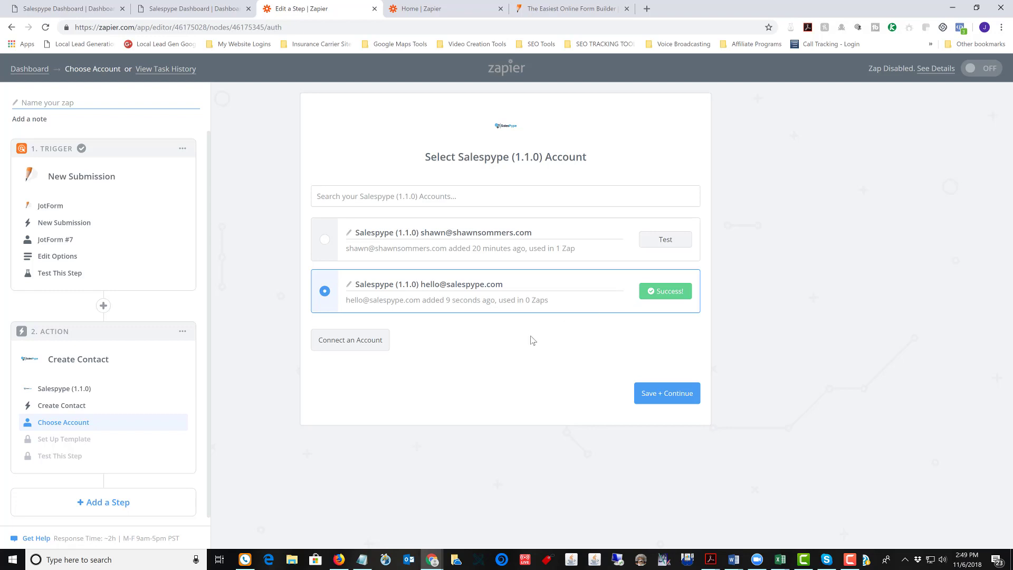
{"action": "left_click", "coordinate": [659, 399]}
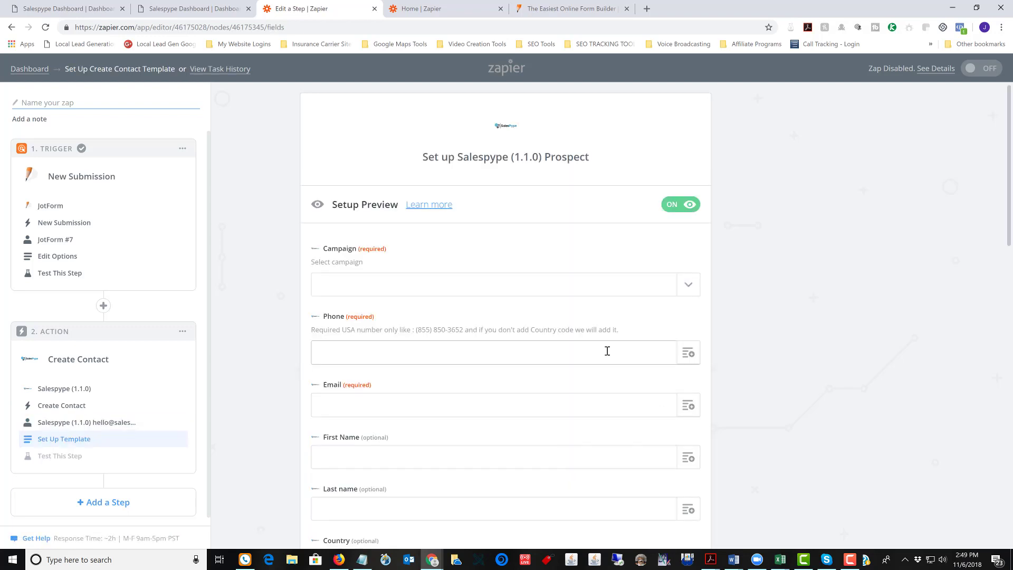
{"action": "left_click", "coordinate": [690, 285]}
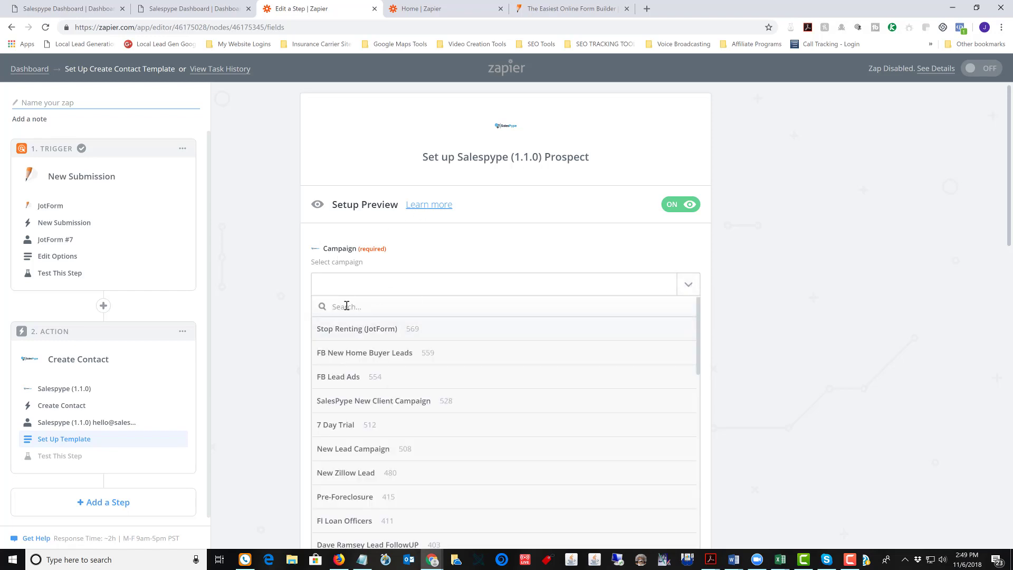
{"action": "left_click", "coordinate": [395, 329]}
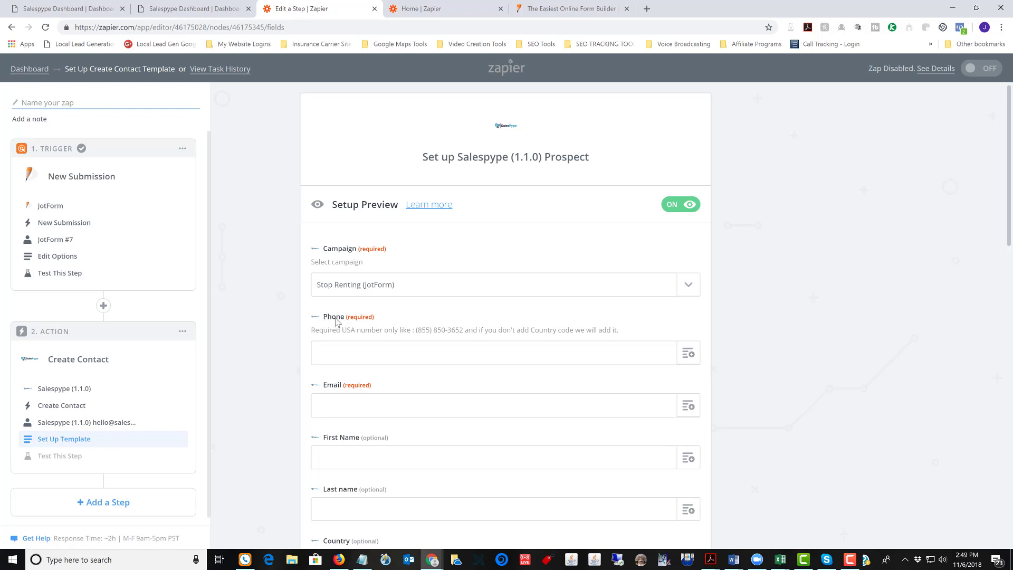
- Map the prospect's required Phone field to Fields Cel Phone Number from the JotForm submission
{"action": "left_click", "coordinate": [689, 355]}
{"action": "scroll", "coordinate": [611, 310], "scroll_direction": "down", "scroll_amount": 3}
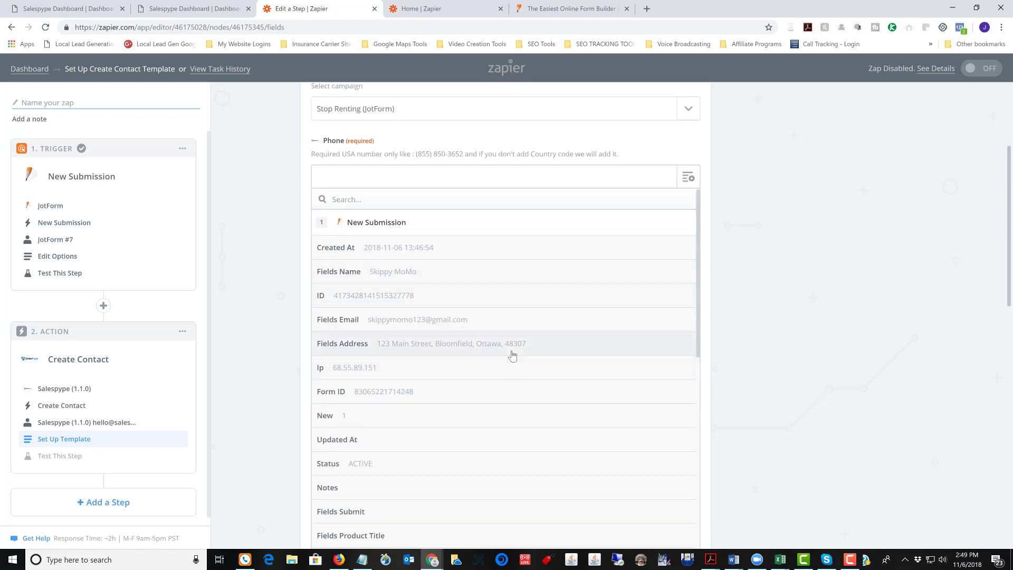
{"action": "scroll", "coordinate": [511, 355], "scroll_direction": "down", "scroll_amount": 7}
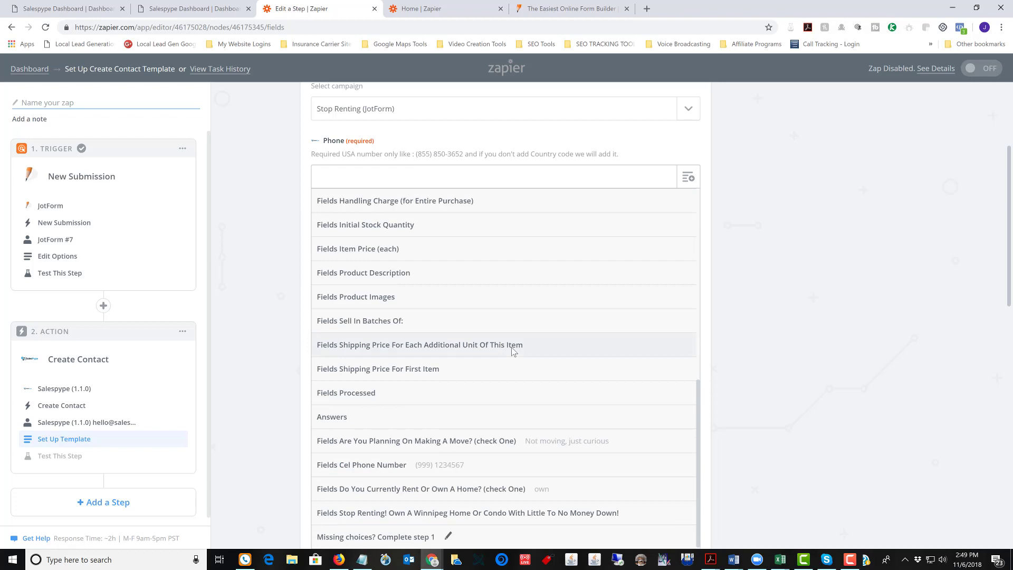
{"action": "scroll", "coordinate": [786, 366], "scroll_direction": "down", "scroll_amount": 3}
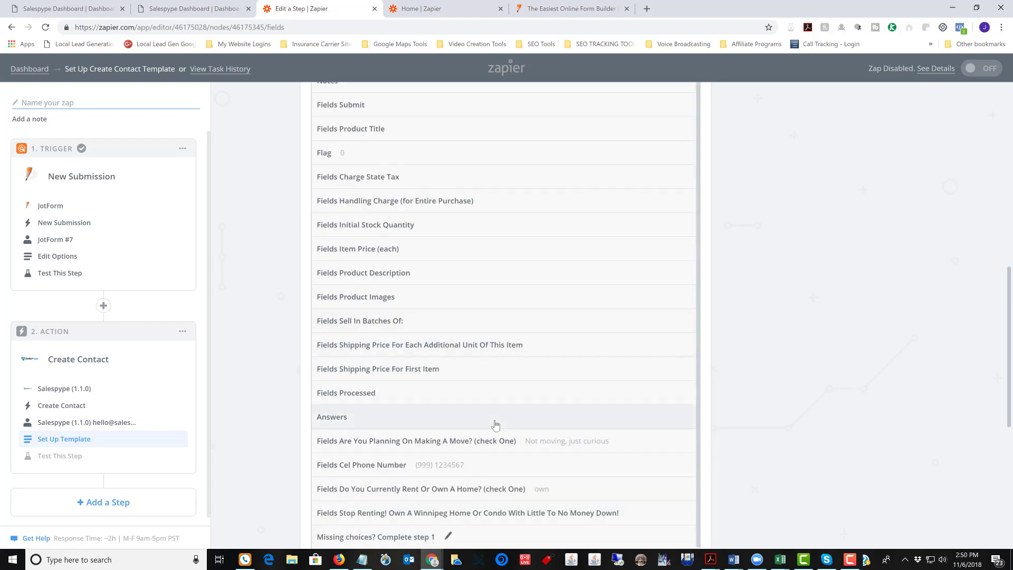
{"action": "left_click", "coordinate": [442, 466]}
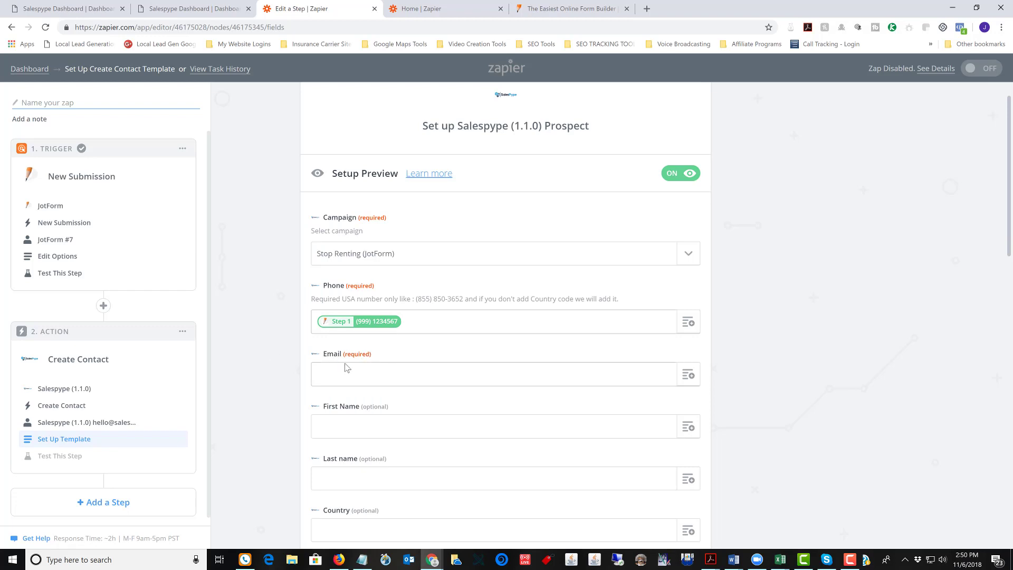
- Map the prospect's Email to Fields Email and First Name to Fields Name from the JotForm submission
{"action": "left_click", "coordinate": [688, 374]}
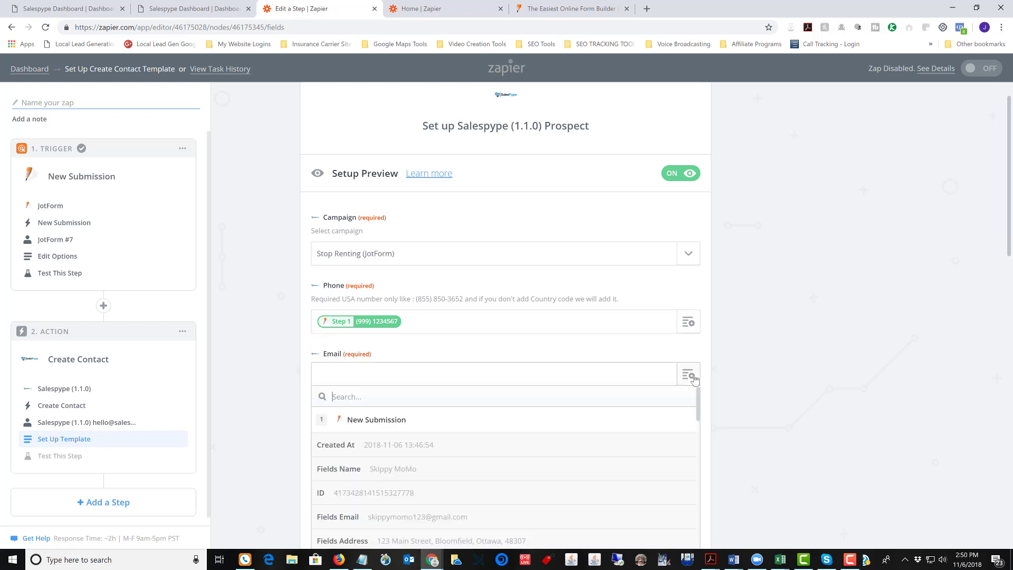
{"action": "scroll", "coordinate": [857, 428], "scroll_direction": "down", "scroll_amount": 3}
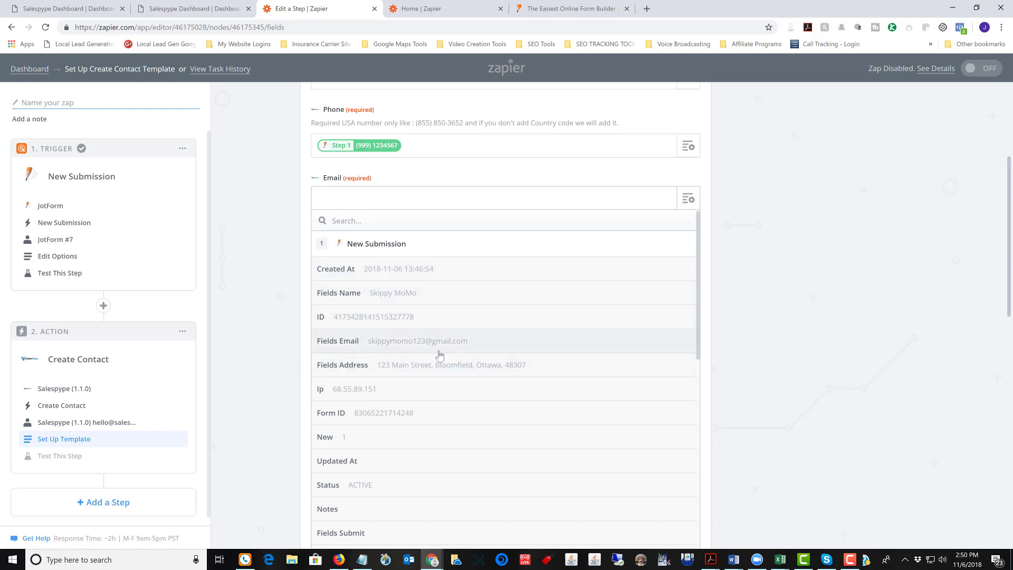
{"action": "left_click", "coordinate": [409, 347]}
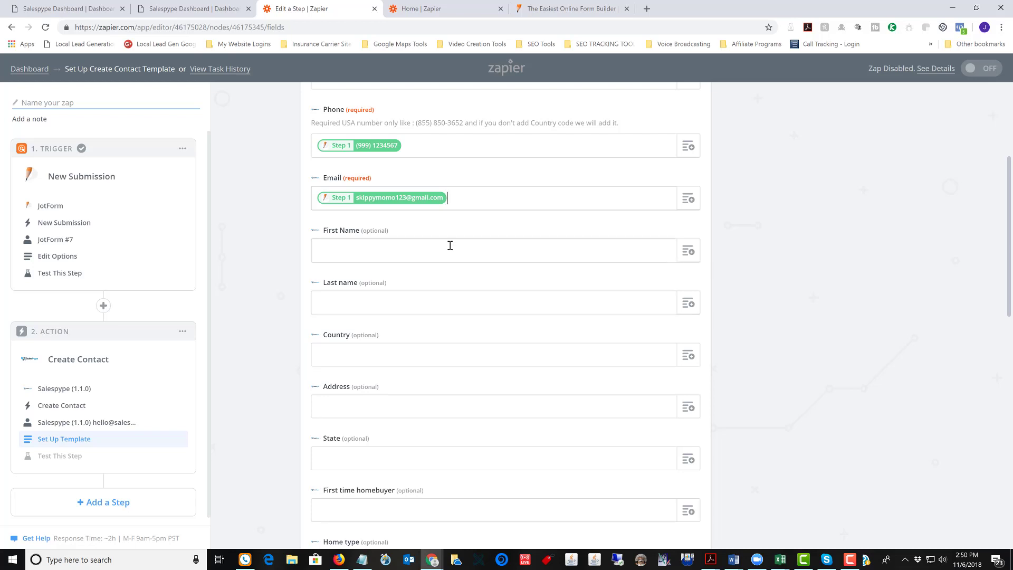
{"action": "left_click", "coordinate": [687, 251]}
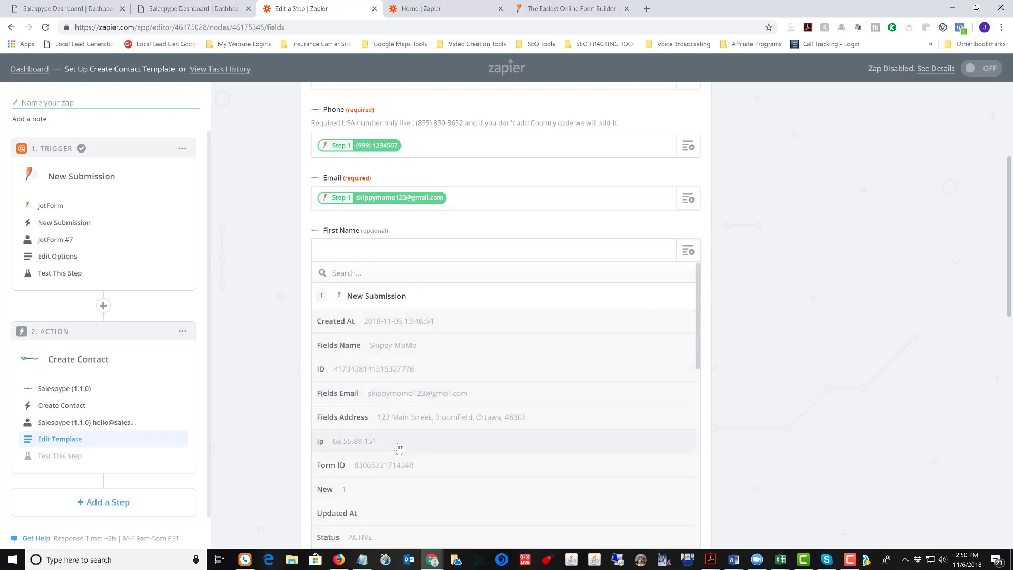
{"action": "left_click", "coordinate": [424, 345]}
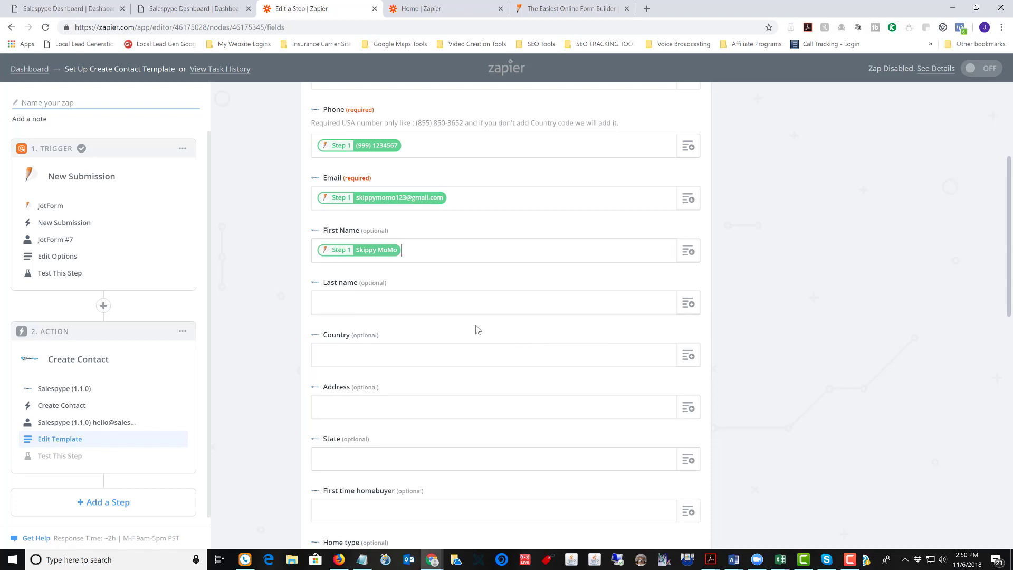
- Review the remaining optional prospect fields, from Last name through Branch of military, and the mappings already made
{"action": "scroll", "coordinate": [761, 323], "scroll_direction": "down", "scroll_amount": 3}
{"action": "scroll", "coordinate": [760, 324], "scroll_direction": "up", "scroll_amount": 3}
{"action": "scroll", "coordinate": [745, 322], "scroll_direction": "down", "scroll_amount": 1}
{"action": "scroll", "coordinate": [805, 312], "scroll_direction": "down", "scroll_amount": 3}
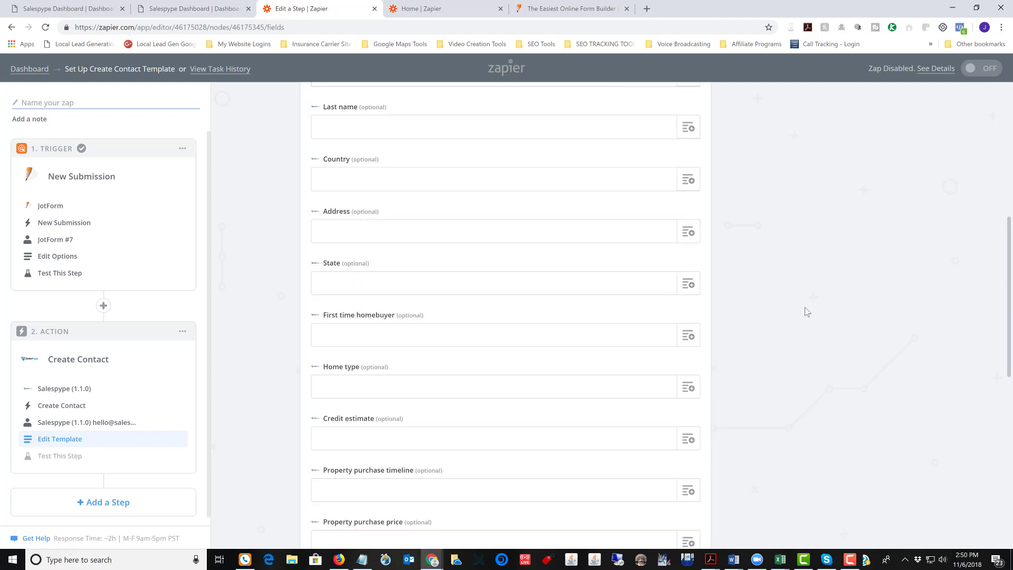
{"action": "scroll", "coordinate": [806, 312], "scroll_direction": "down", "scroll_amount": 3}
{"action": "scroll", "coordinate": [806, 312], "scroll_direction": "down", "scroll_amount": 6}
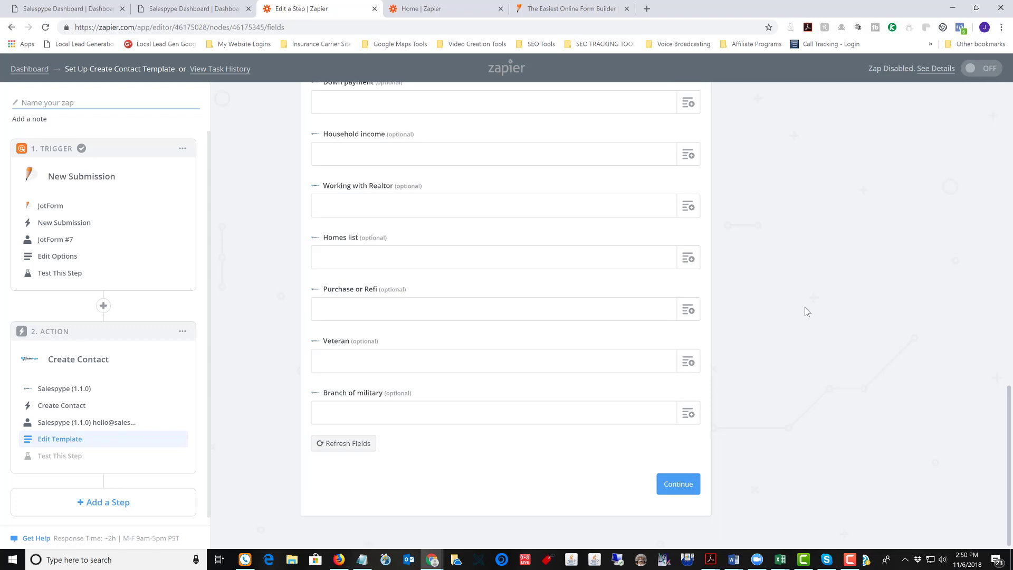
{"action": "scroll", "coordinate": [806, 312], "scroll_direction": "up", "scroll_amount": 13}
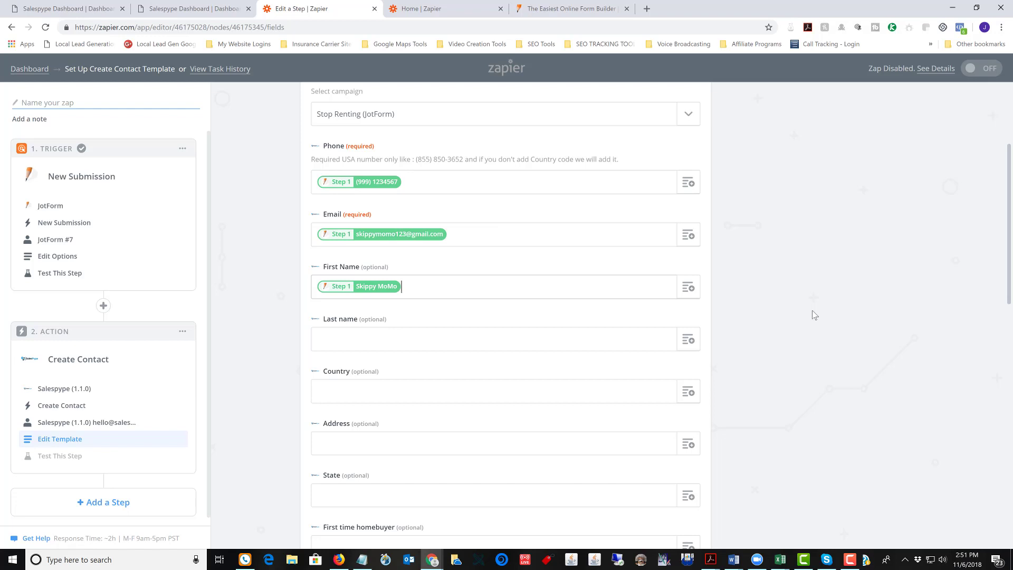
{"action": "scroll", "coordinate": [815, 315], "scroll_direction": "down", "scroll_amount": 13}
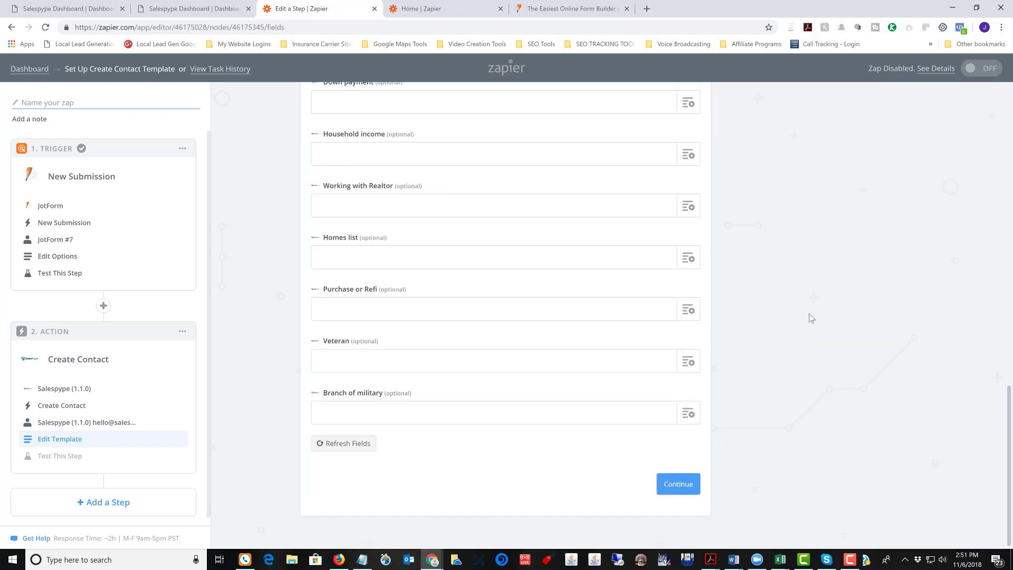
- Continue to the action's test, check the sample prospect's filled and empty fields, and send the test to Salespype (1.1.0)
{"action": "left_click", "coordinate": [688, 486]}
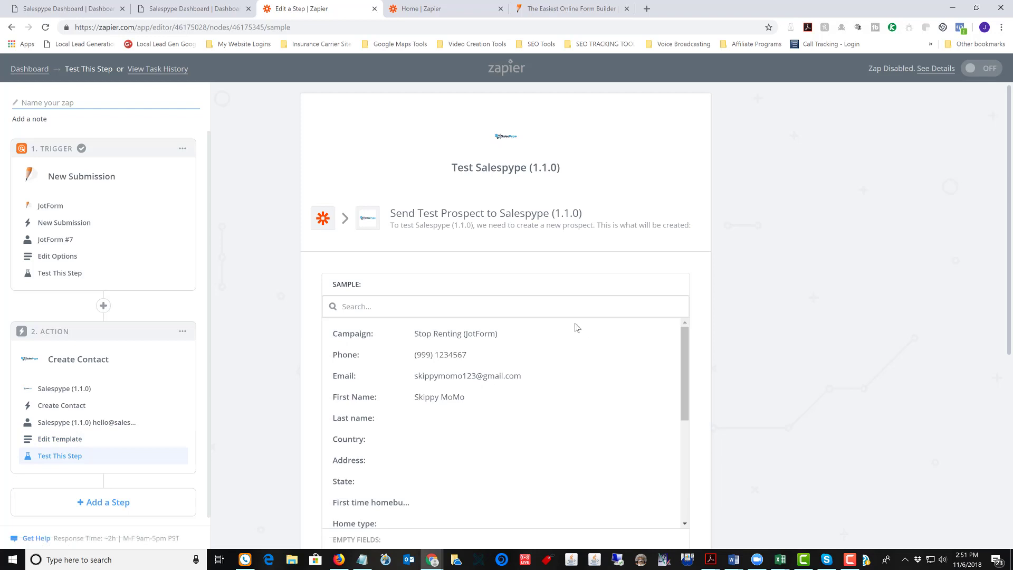
{"action": "scroll", "coordinate": [554, 387], "scroll_direction": "down", "scroll_amount": 3}
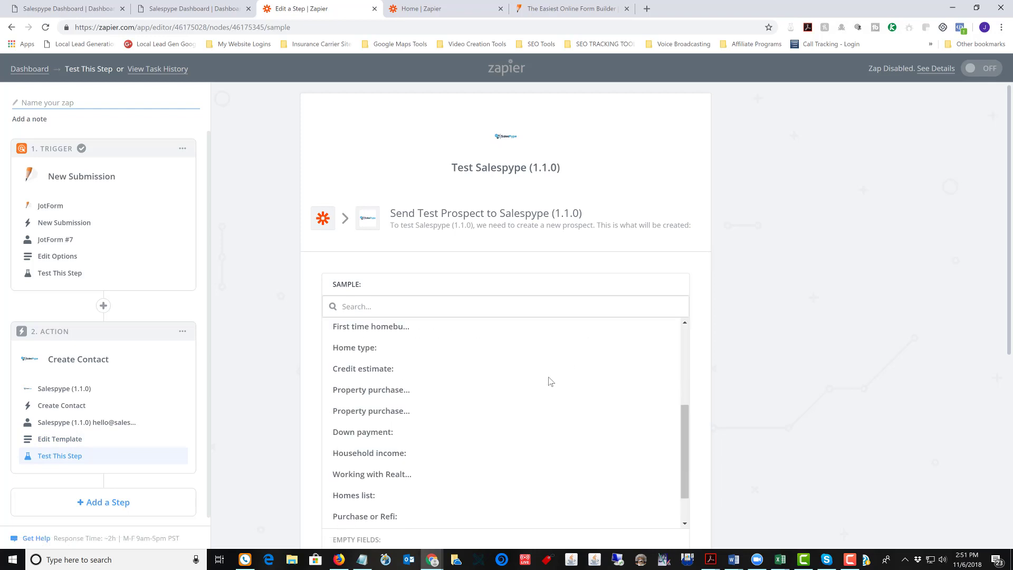
{"action": "scroll", "coordinate": [559, 381], "scroll_direction": "up", "scroll_amount": 3}
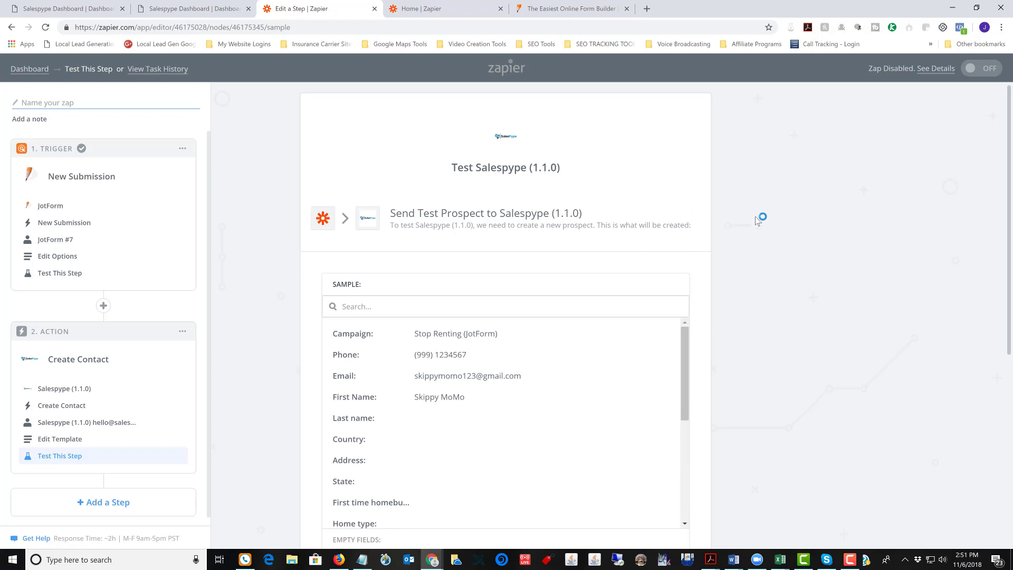
{"action": "scroll", "coordinate": [758, 221], "scroll_direction": "down", "scroll_amount": 6}
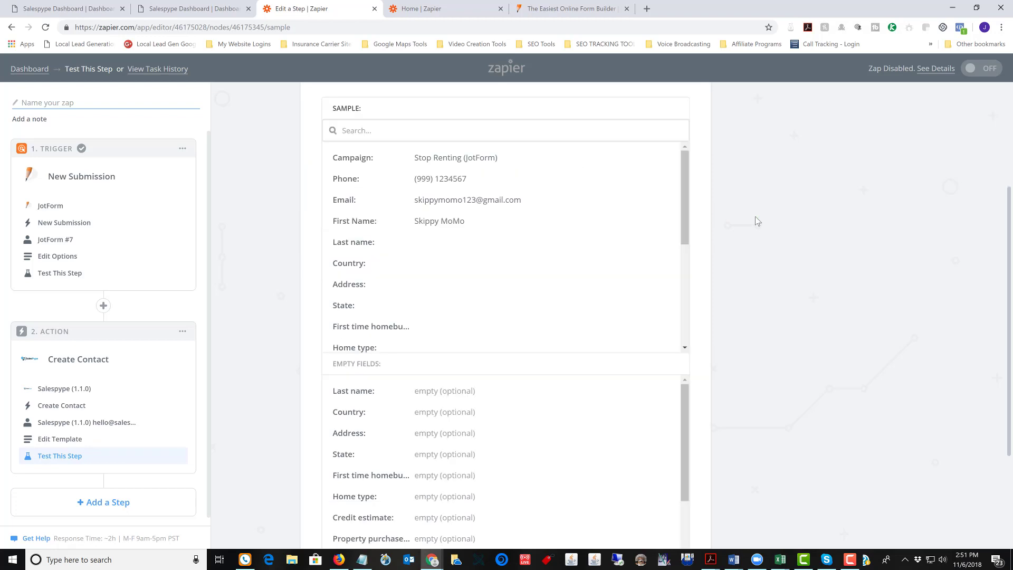
{"action": "scroll", "coordinate": [758, 221], "scroll_direction": "up", "scroll_amount": 6}
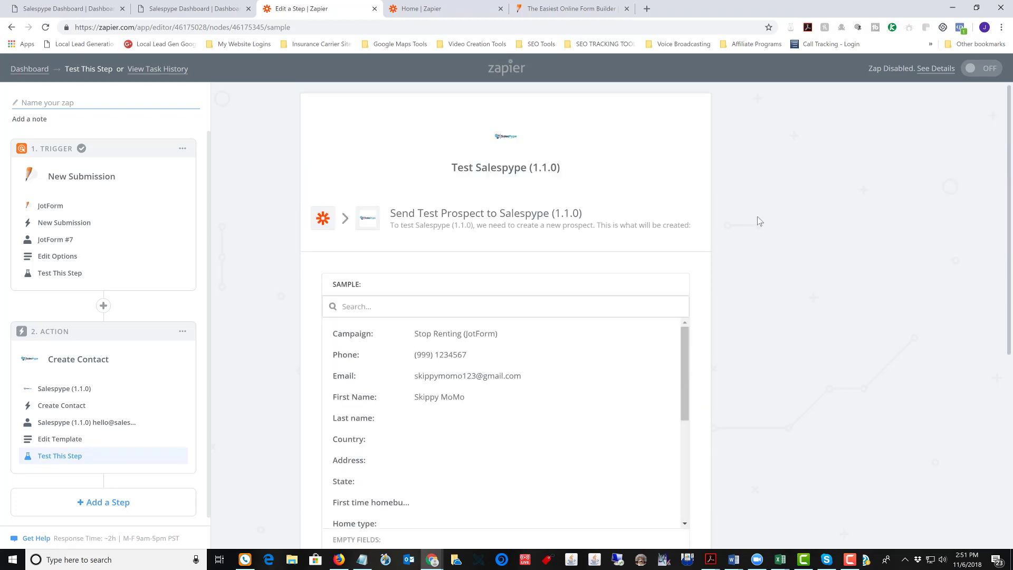
{"action": "scroll", "coordinate": [758, 221], "scroll_direction": "down", "scroll_amount": 6}
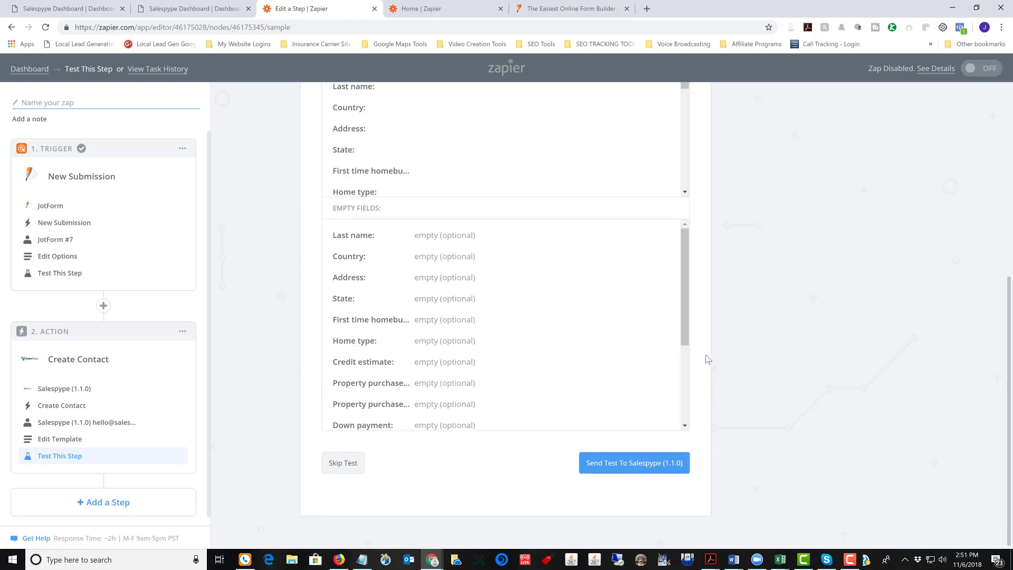
{"action": "left_click", "coordinate": [635, 466]}
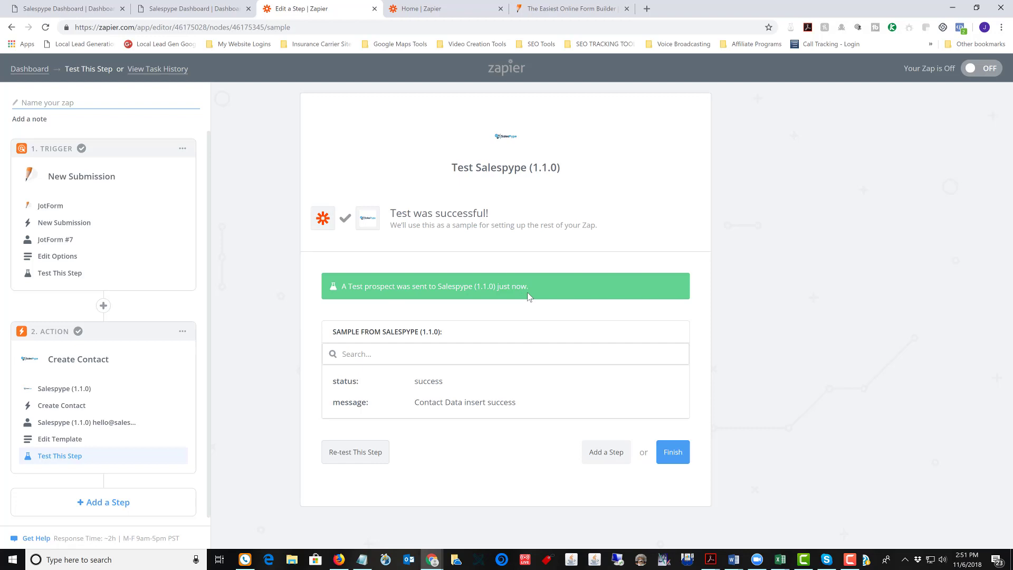
- Switch to Salespype, reload the Stop Renting (JotForm) campaign and open its full contact list to check for the test prospect
{"action": "left_click", "coordinate": [197, 12]}
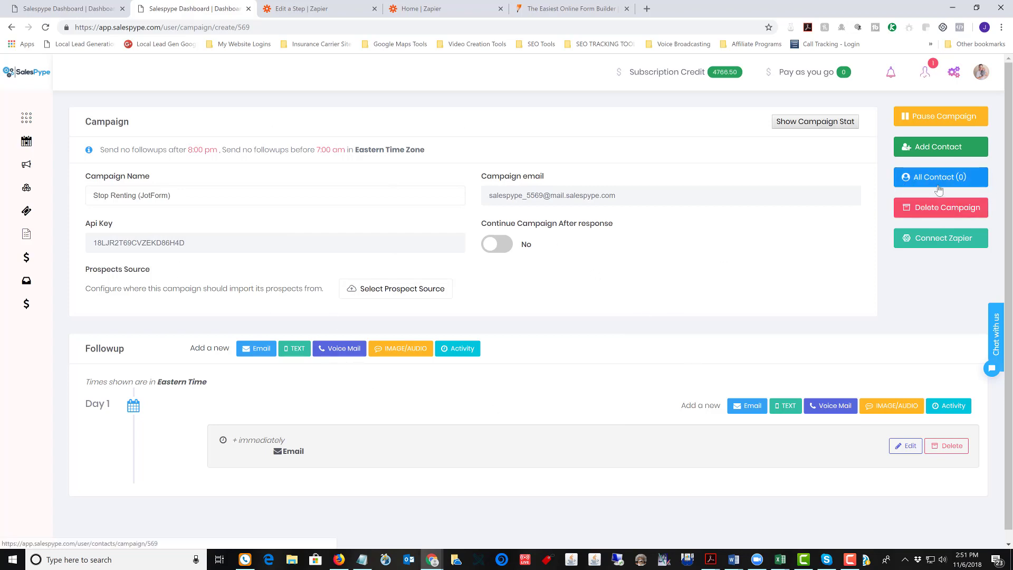
{"action": "left_click", "coordinate": [48, 30]}
{"action": "left_click", "coordinate": [961, 183]}
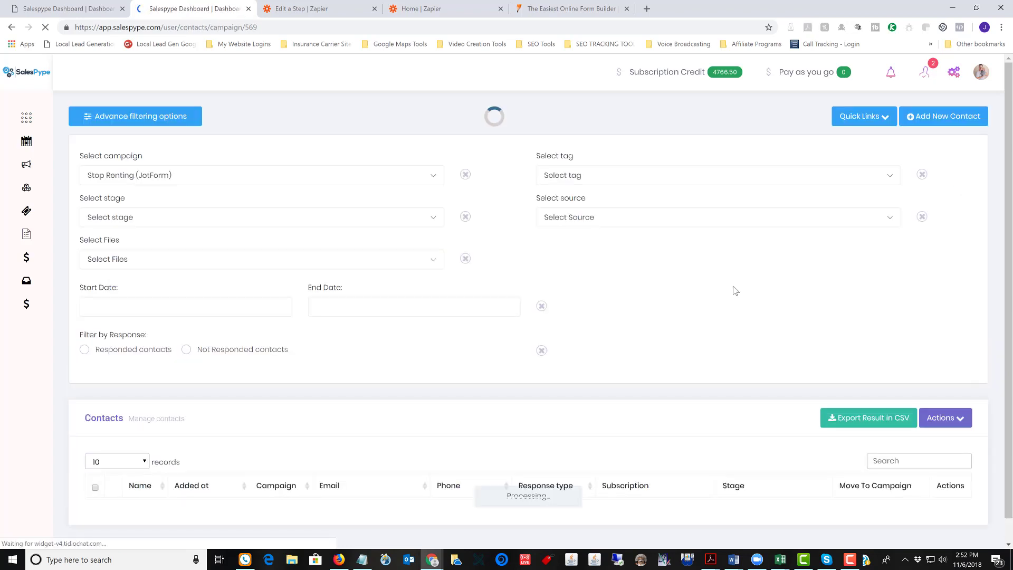
{"action": "scroll", "coordinate": [446, 249], "scroll_direction": "down", "scroll_amount": 2}
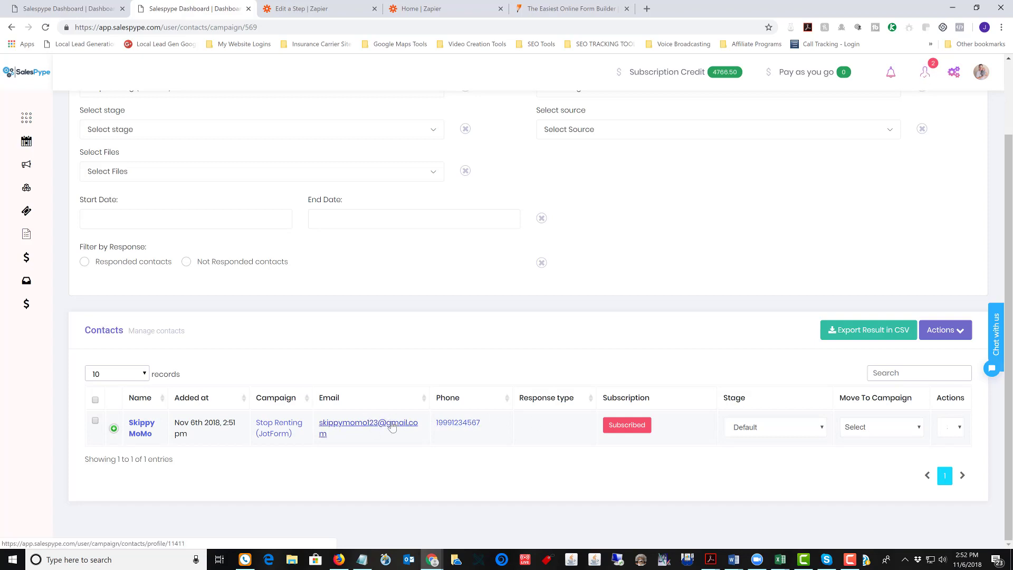
{"action": "scroll", "coordinate": [392, 427], "scroll_direction": "up", "scroll_amount": 2}
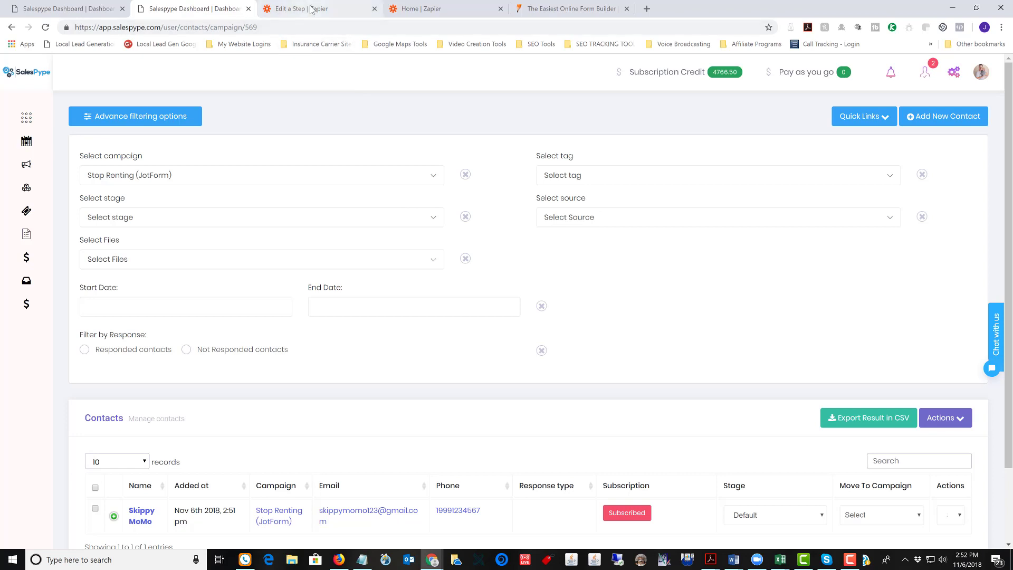
- Return to the Zap editor in Zapier, finish the action setup and name the Zap "Stop Renting Zap"
{"action": "left_click", "coordinate": [311, 9]}
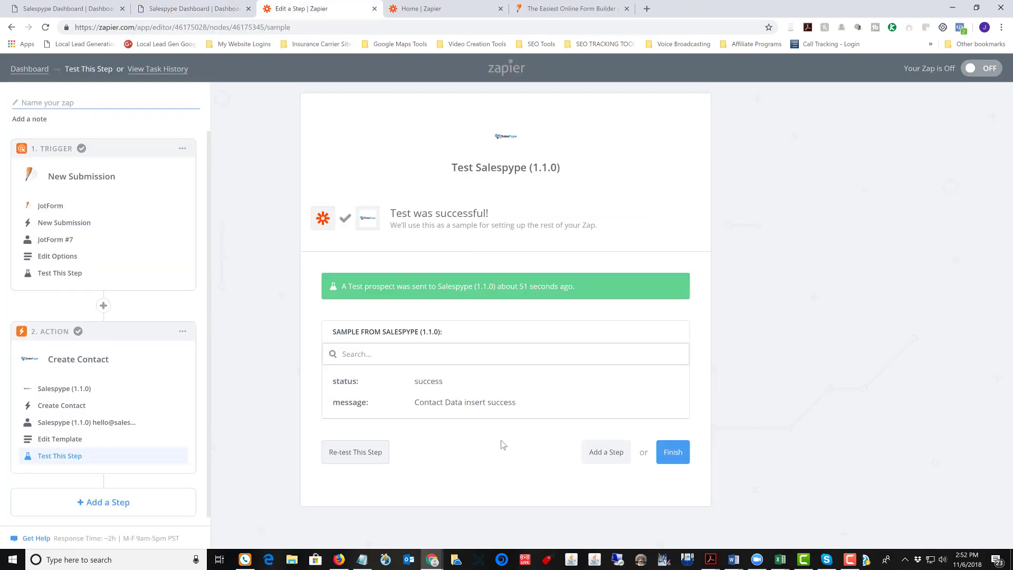
{"action": "left_click", "coordinate": [678, 456]}
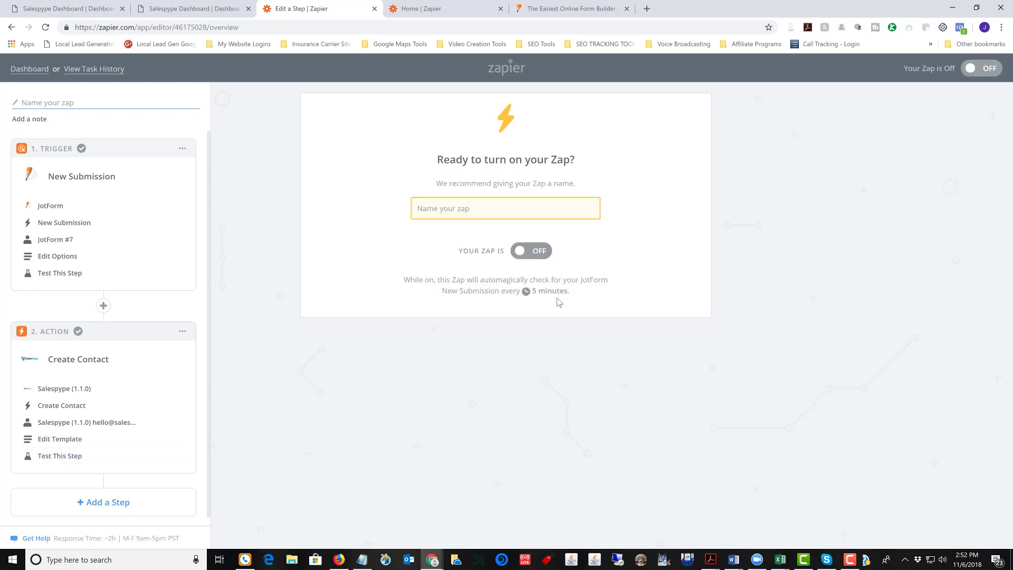
{"action": "left_click", "coordinate": [489, 215]}
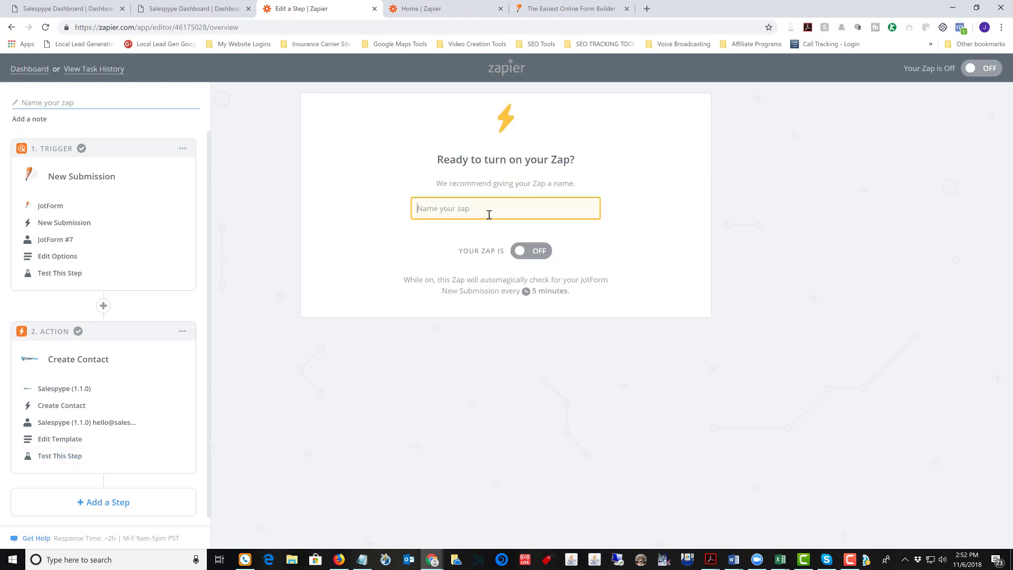
{"action": "type", "text": "Stop Renting "}
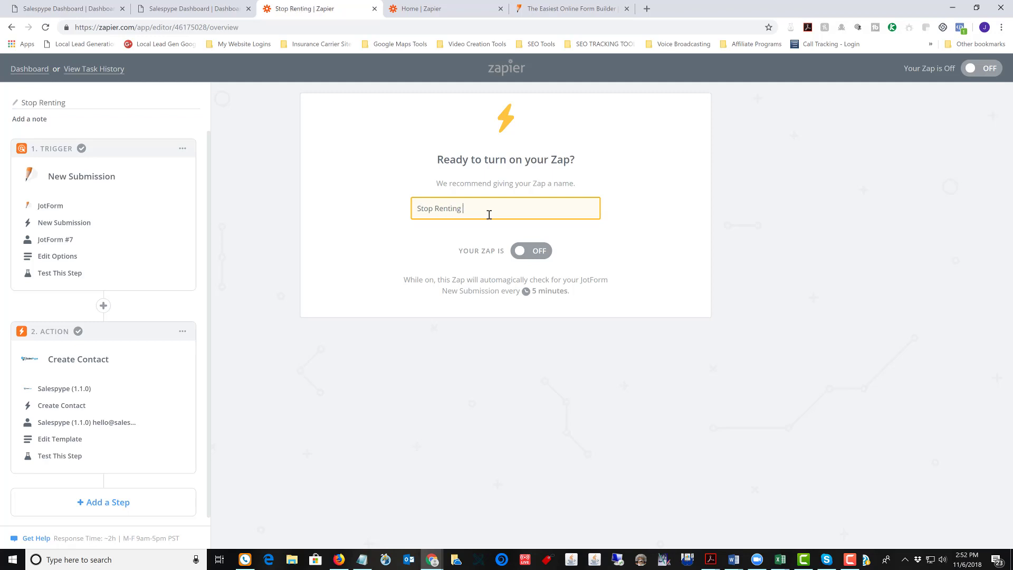
{"action": "type", "text": "Zap"}
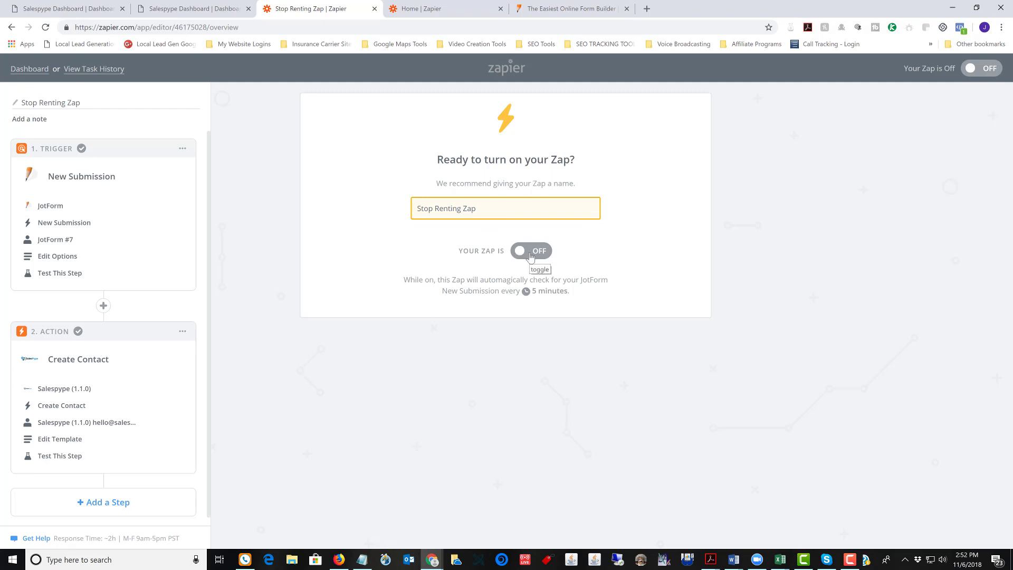
- Turn on the Stop Renting Zap and open the Zapier dashboard to see it
{"action": "left_click", "coordinate": [530, 251]}
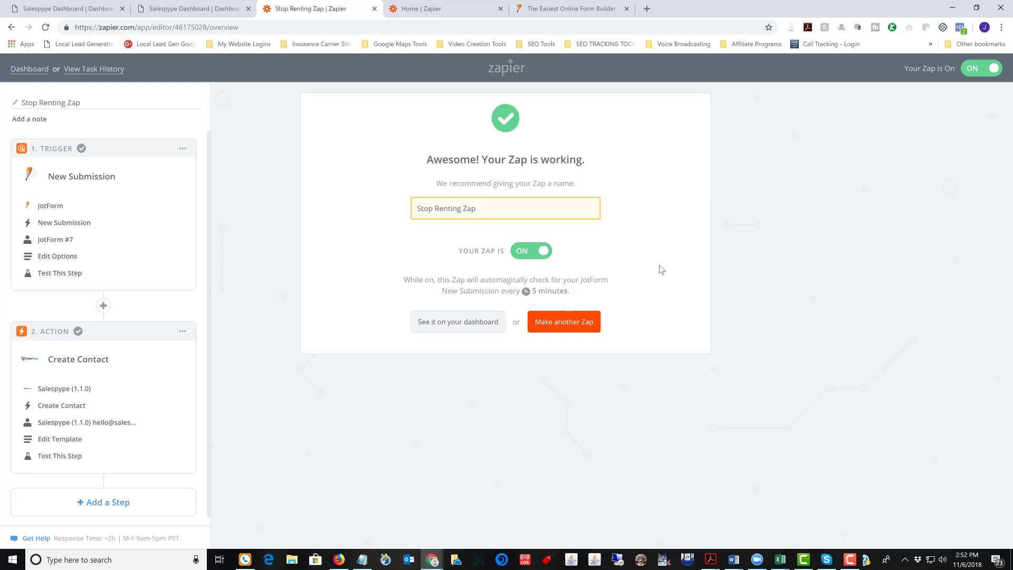
{"action": "left_click", "coordinate": [475, 329]}
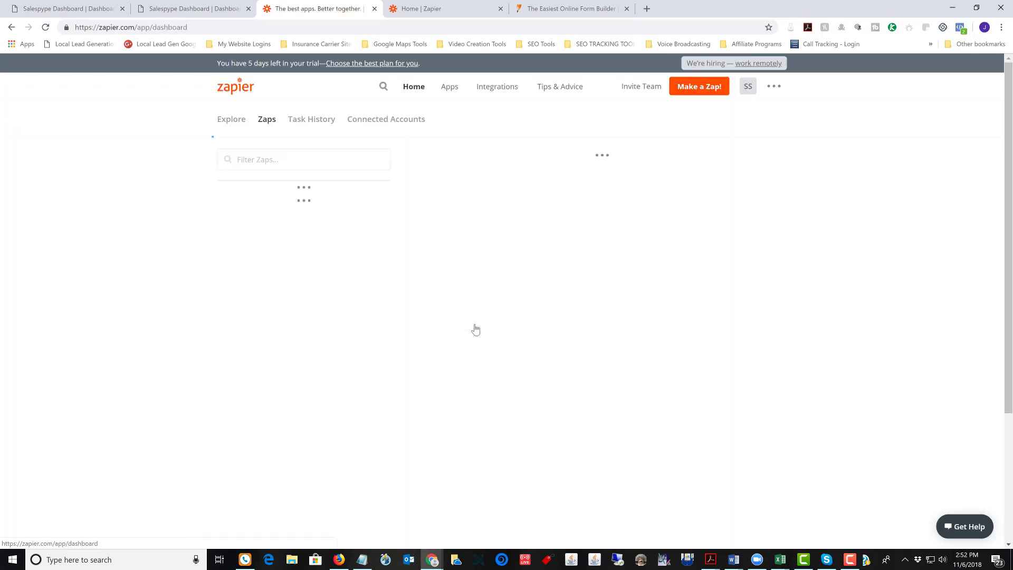